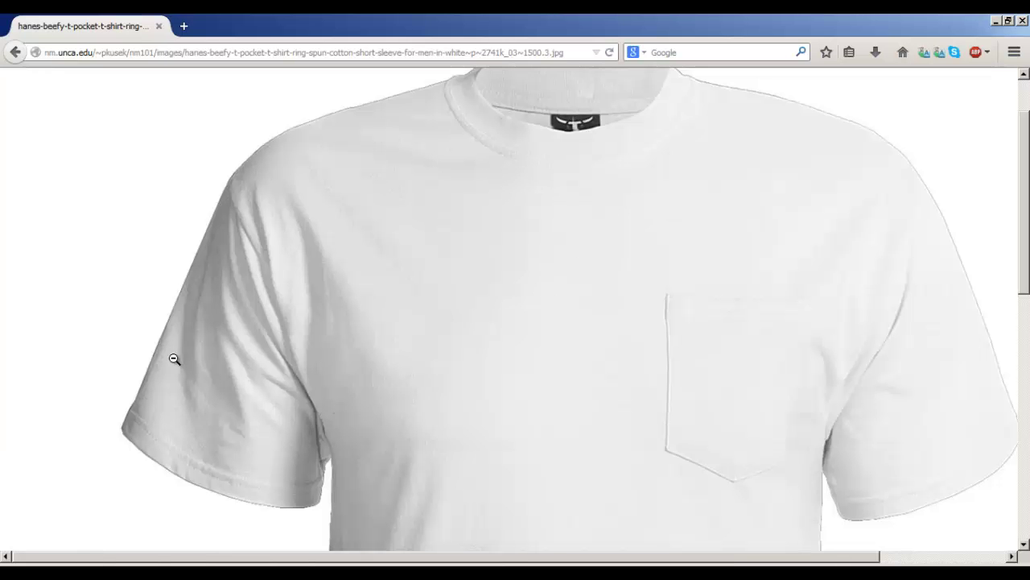
# Look over the white pocket T-shirt photo on the web page and copy the image
pyautogui.scroll(-5, 352, 311)
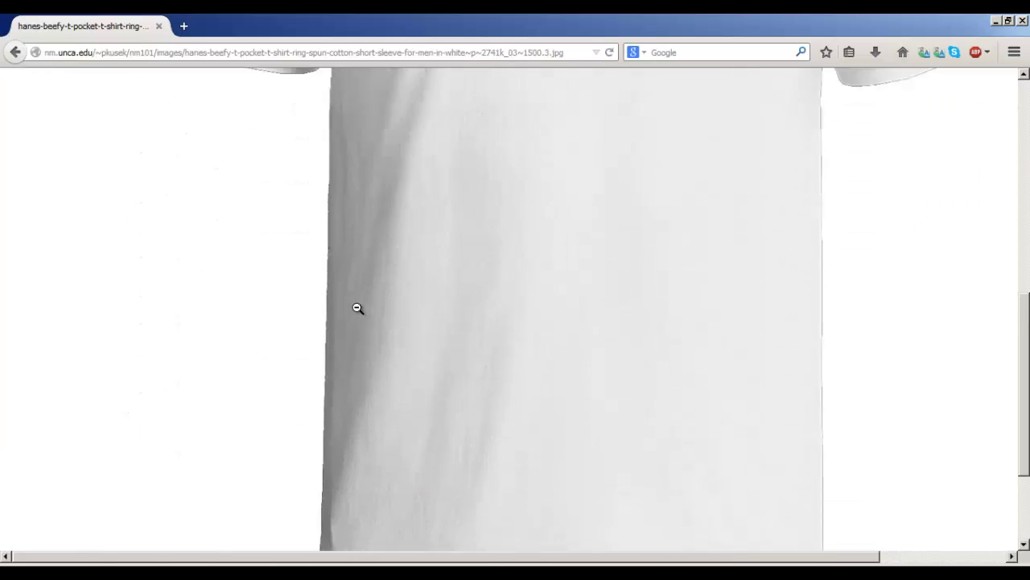
pyautogui.scroll(5, 559, 239)
pyautogui.scroll(-5, 488, 287)
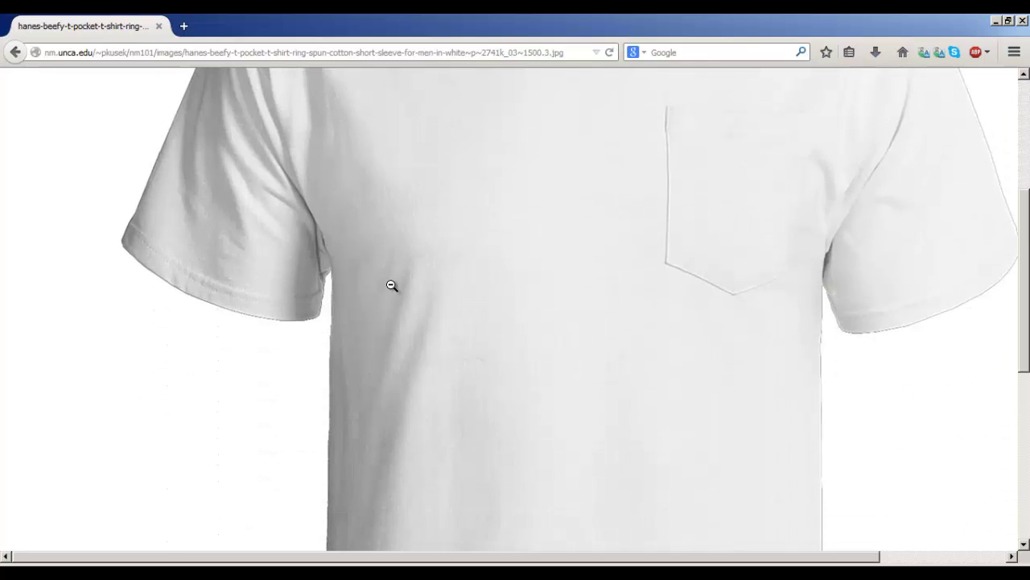
pyautogui.scroll(5, 392, 286)
pyautogui.rightClick(444, 267)
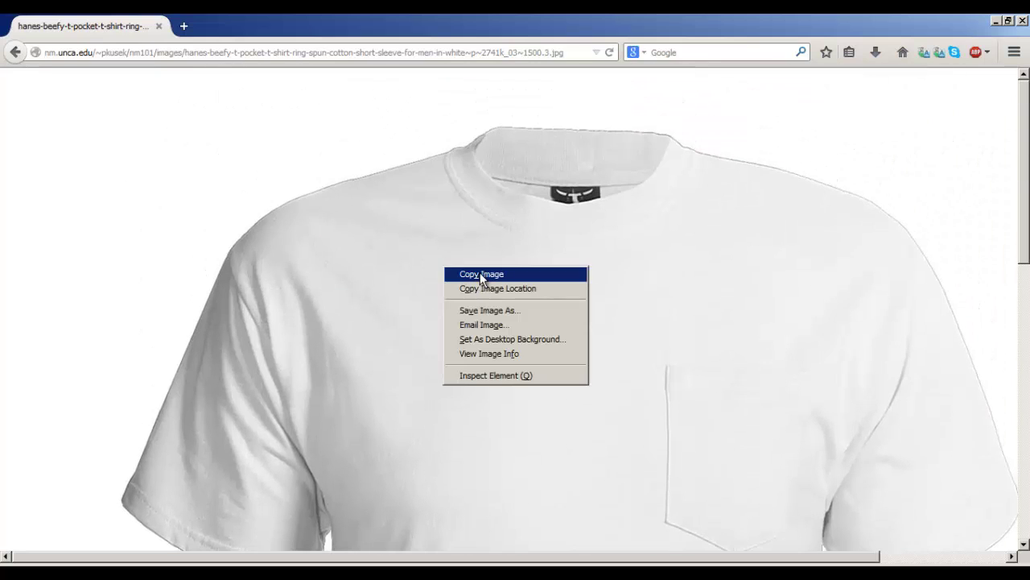
pyautogui.click(480, 274)
# Switch to Illustrator and check the document color mode of the blank artboard
pyautogui.click(322, 572)
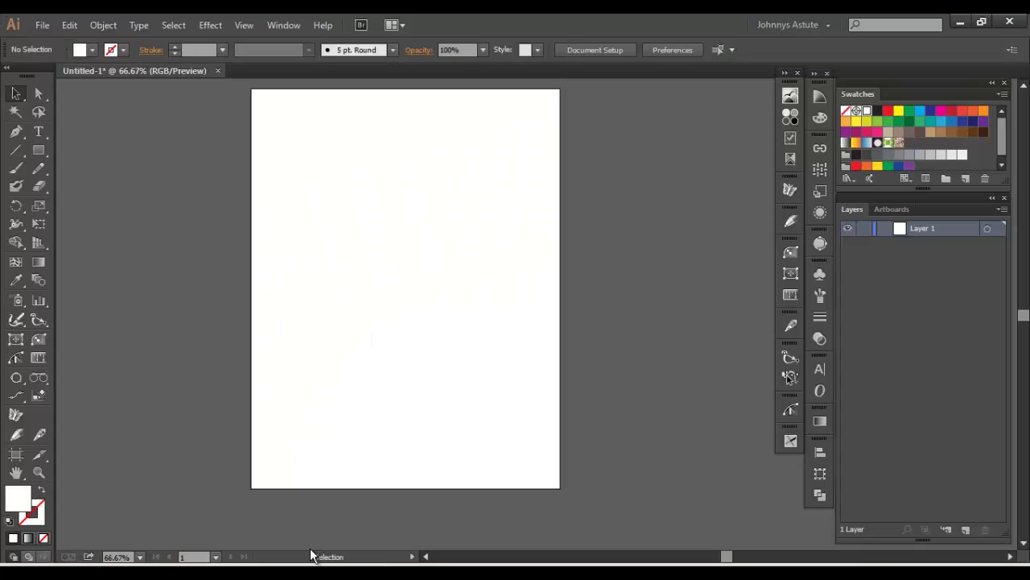
pyautogui.click(44, 25)
pyautogui.moveTo(135, 320)
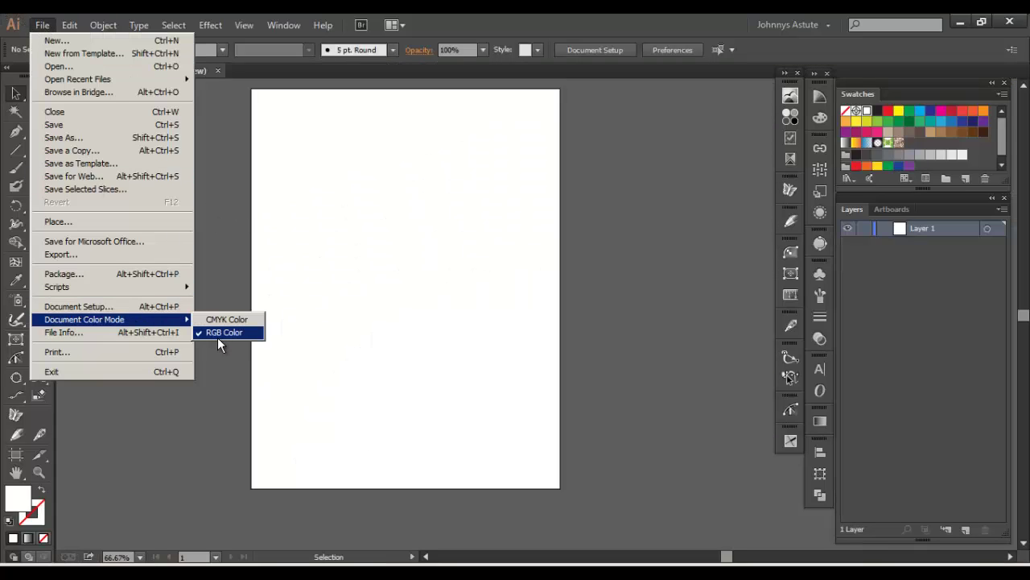
pyautogui.click(392, 276)
# Paste the copied T-shirt photo, scale it proportionally to about 10.08 in square, and position it over the artboard
pyautogui.press('space')
pyautogui.moveTo(416, 271); pyautogui.dragTo(444, 303)
pyautogui.hotkey('ctrl', 'v')
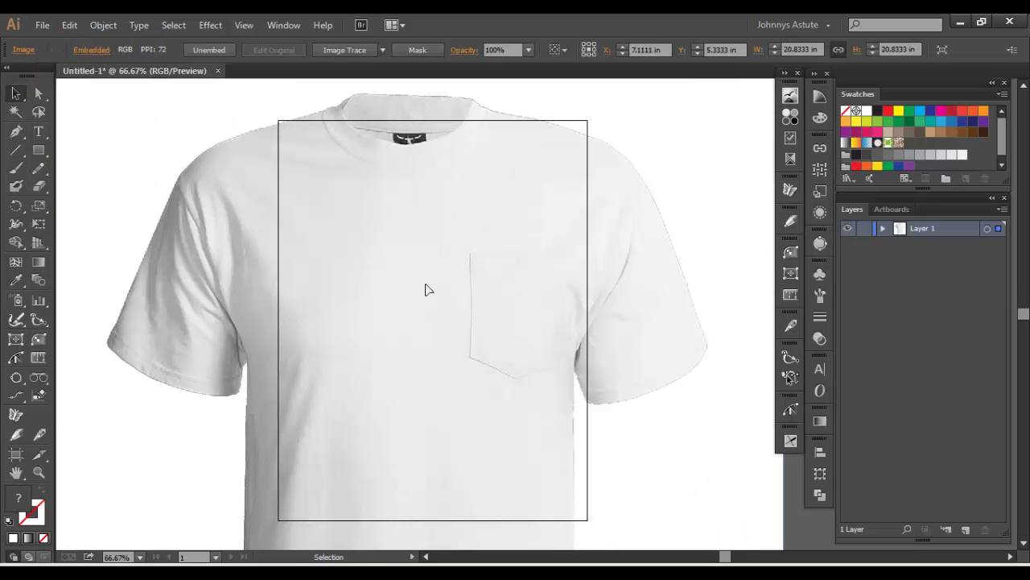
pyautogui.moveTo(400, 180); pyautogui.dragTo(441, 283)
pyautogui.moveTo(342, 249); pyautogui.dragTo(356, 217)
pyautogui.moveTo(80, 127); pyautogui.dragTo(262, 272)
pyautogui.moveTo(375, 282); pyautogui.dragTo(371, 237)
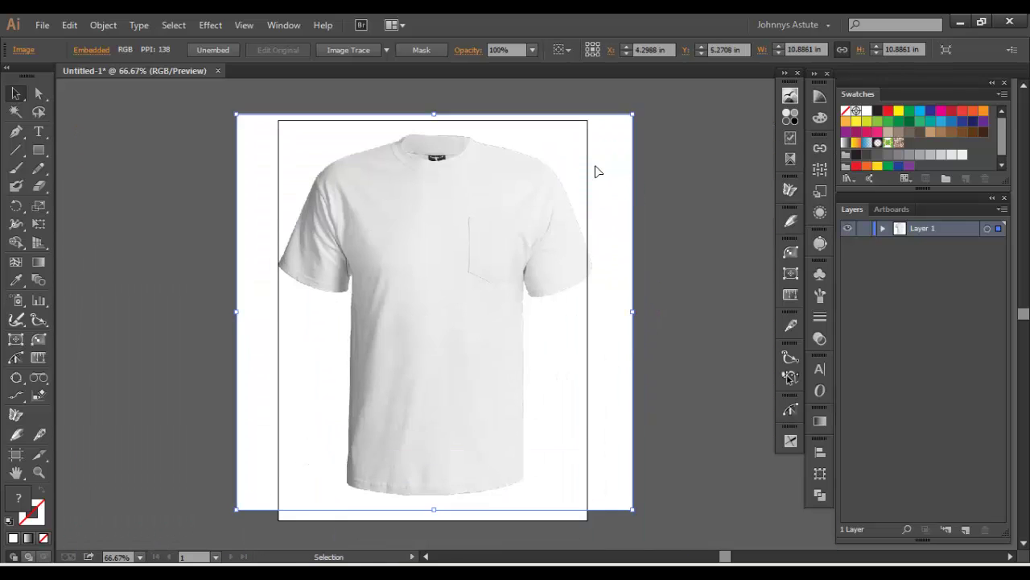
pyautogui.moveTo(632, 114); pyautogui.dragTo(616, 128)
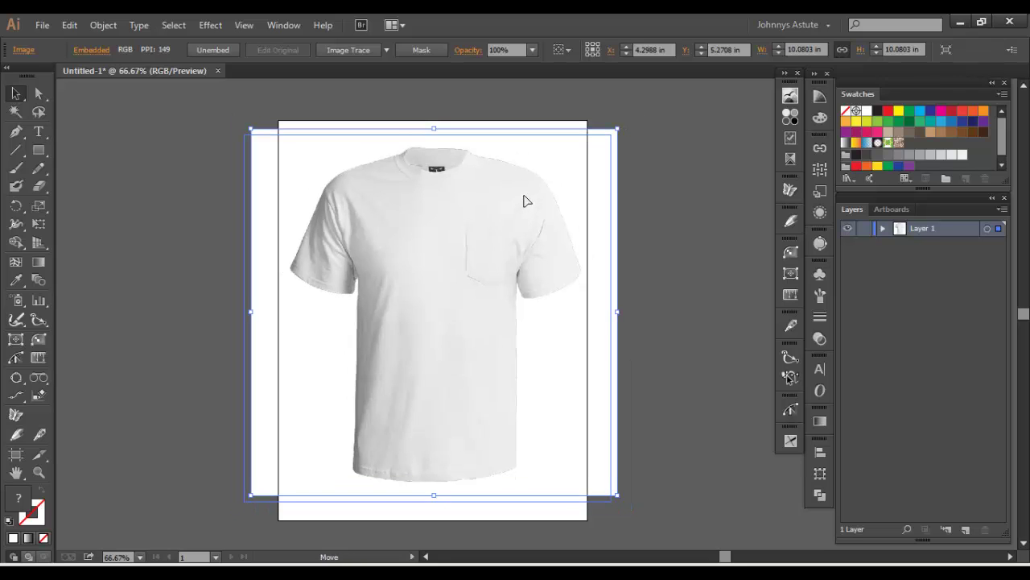
pyautogui.moveTo(524, 195); pyautogui.dragTo(523, 196)
pyautogui.press('space')
pyautogui.moveTo(500, 221); pyautogui.dragTo(515, 218)
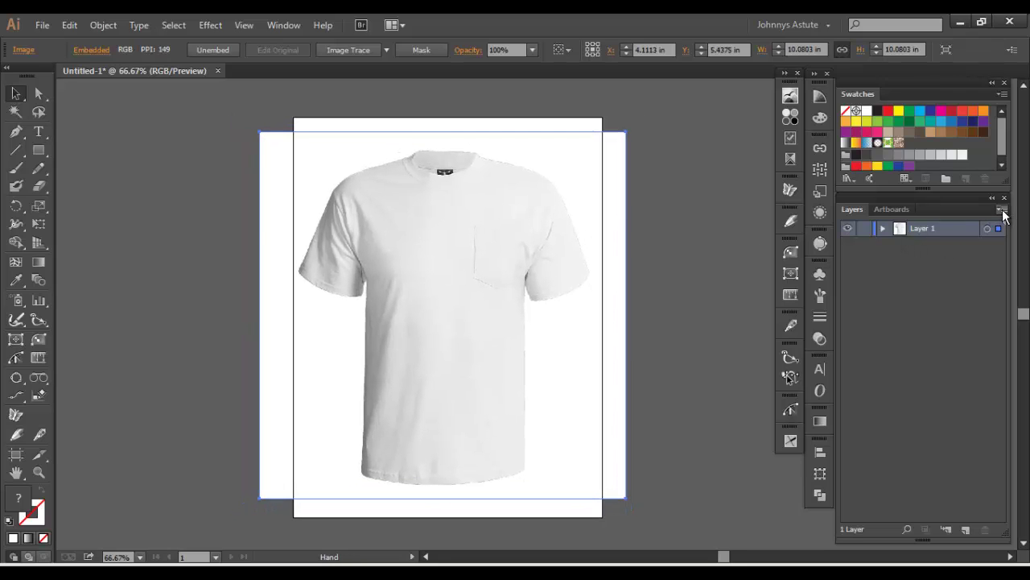
# Lock the layer holding the T-shirt photo and create a new layer above it
pyautogui.click(865, 229)
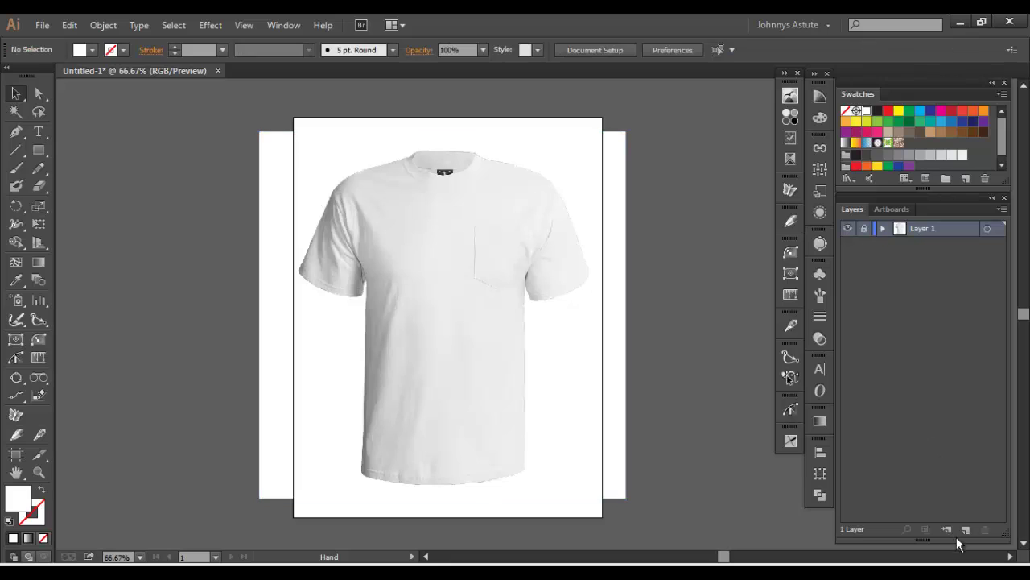
pyautogui.click(964, 530)
pyautogui.moveTo(425, 366); pyautogui.dragTo(436, 349)
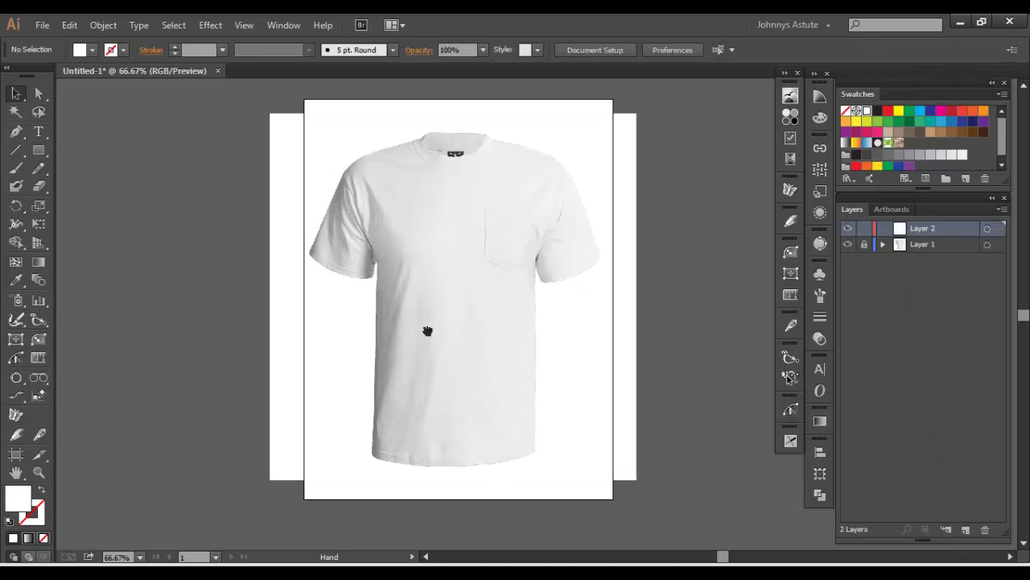
# Start a Pen tool path at the armpit beside the pocket and trace the first part of that sleeve's hem
pyautogui.press('p')
pyautogui.hotkey('ctrl', '+')
pyautogui.hotkey('ctrl', '+')
pyautogui.hotkey('ctrl', '+')
pyautogui.moveTo(550, 150); pyautogui.dragTo(483, 404)
pyautogui.click(476, 315)
pyautogui.click(490, 400)
pyautogui.moveTo(605, 393); pyautogui.dragTo(680, 366)
pyautogui.moveTo(672, 363); pyautogui.dragTo(561, 435)
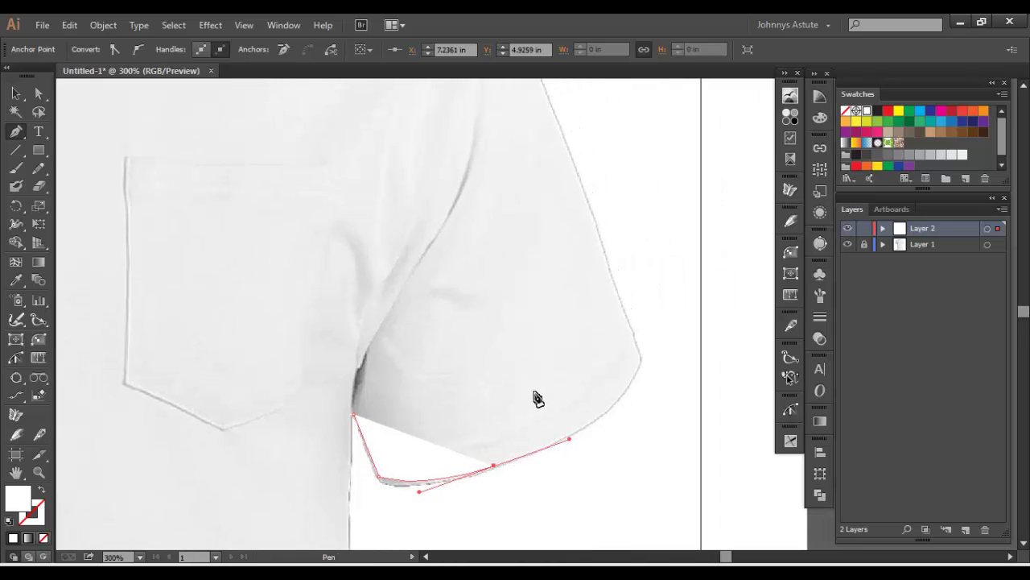
# Give the path no fill and a black stroke, and continue it along the hem to the sleeve's outer corner
pyautogui.hotkey('shift', 'x')
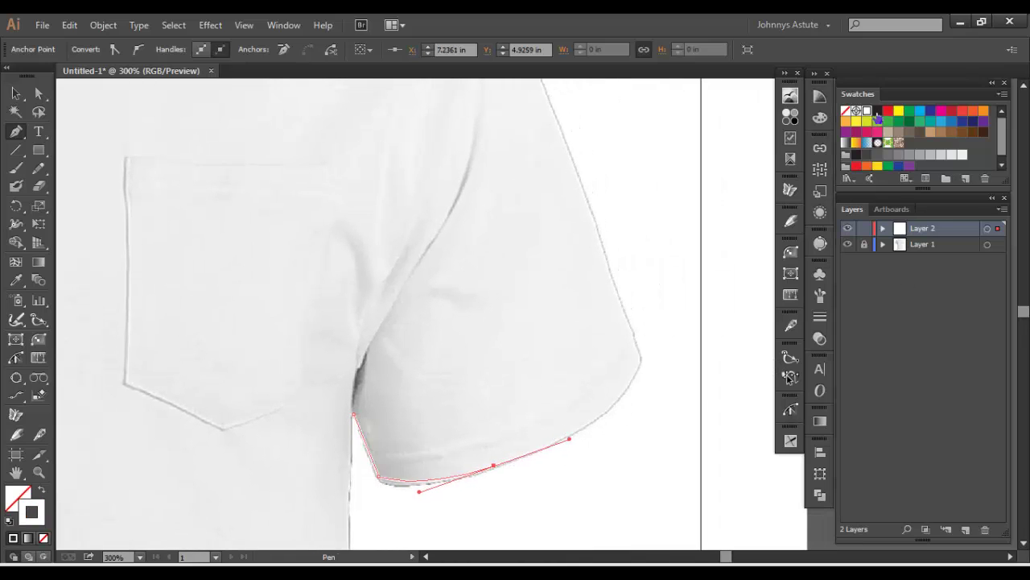
pyautogui.click(878, 112)
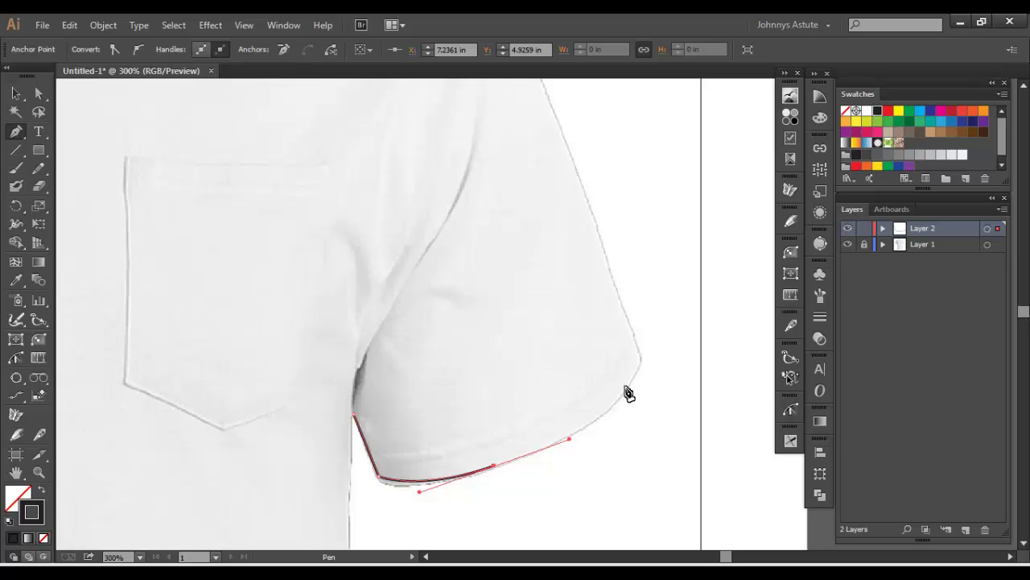
pyautogui.click(643, 364)
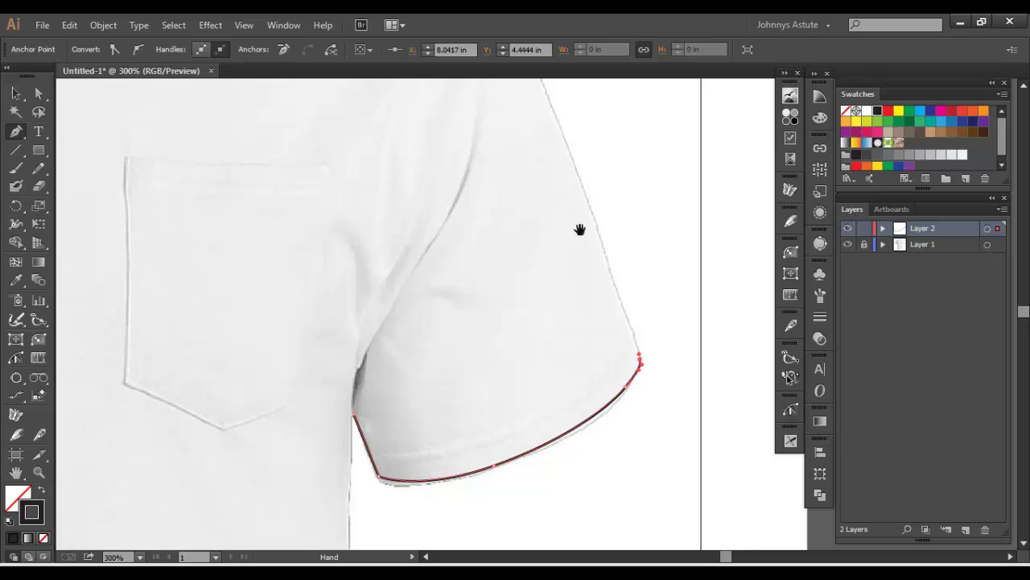
pyautogui.moveTo(568, 212); pyautogui.dragTo(575, 287)
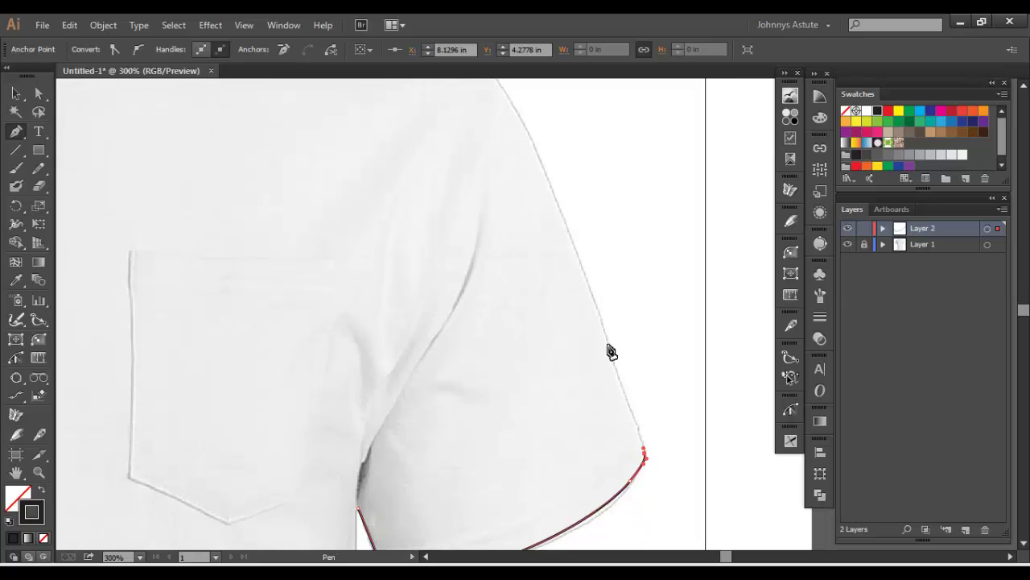
# Trace the outer edge of the pocket-side sleeve and the shoulder up to the base of the collar
pyautogui.moveTo(600, 321); pyautogui.dragTo(582, 262)
pyautogui.moveTo(498, 165); pyautogui.dragTo(600, 430)
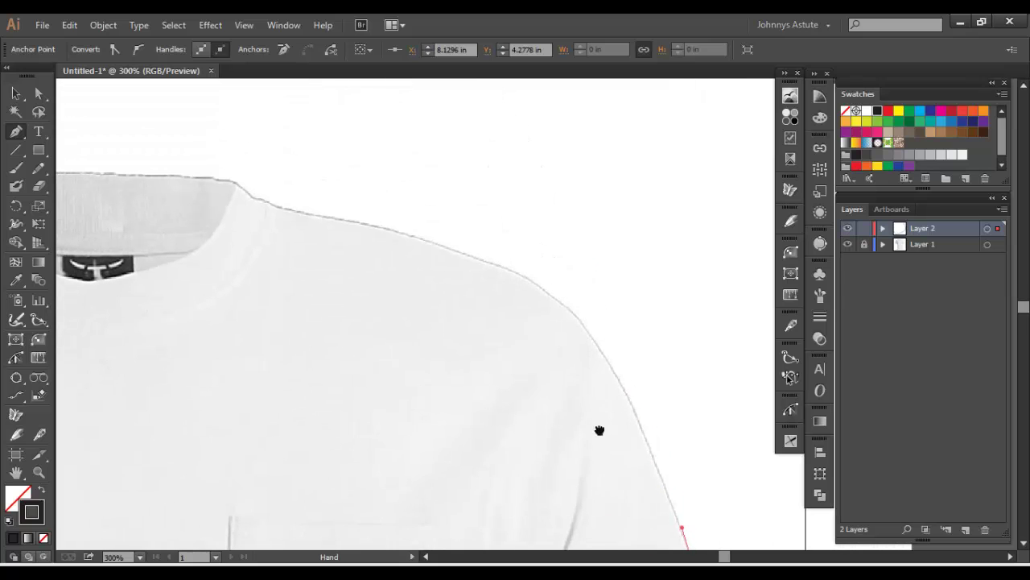
pyautogui.moveTo(599, 347); pyautogui.dragTo(563, 299)
pyautogui.moveTo(476, 259); pyautogui.dragTo(416, 241)
pyautogui.moveTo(325, 218); pyautogui.dragTo(226, 185)
pyautogui.click(275, 208)
# Continue the Pen path over the top edge of the collar and down to the opposite shoulder
pyautogui.moveTo(231, 193); pyautogui.dragTo(601, 333)
pyautogui.click(531, 318)
pyautogui.click(483, 317)
pyautogui.click(356, 311)
pyautogui.click(338, 320)
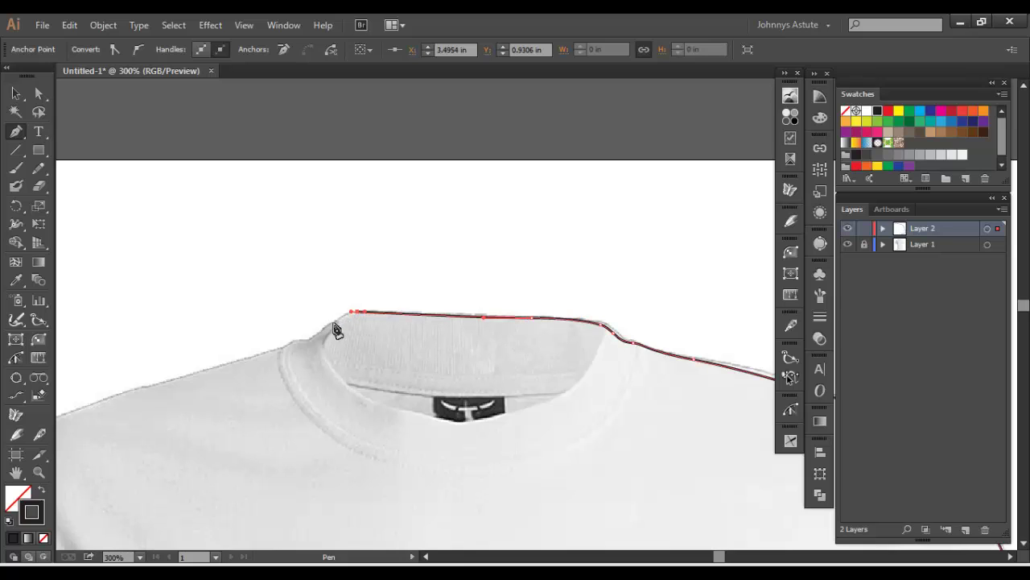
pyautogui.click(323, 327)
pyautogui.moveTo(310, 341); pyautogui.dragTo(407, 323)
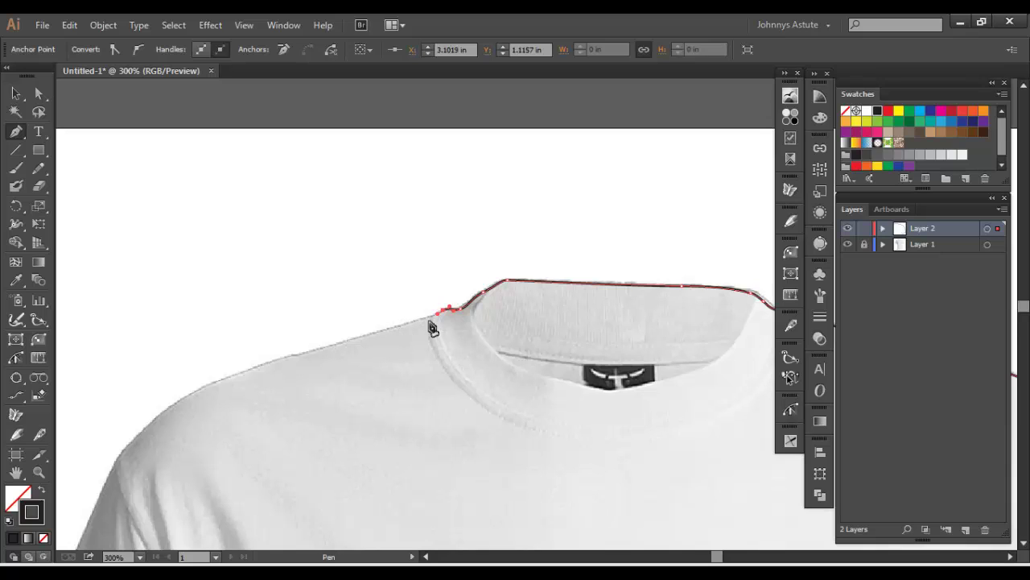
# Trace the shoulder opposite the pocket and the outer edge of its sleeve down toward the cuff
pyautogui.click(387, 331)
pyautogui.moveTo(308, 348); pyautogui.dragTo(511, 238)
pyautogui.moveTo(441, 289); pyautogui.dragTo(474, 226)
pyautogui.moveTo(415, 326); pyautogui.dragTo(506, 147)
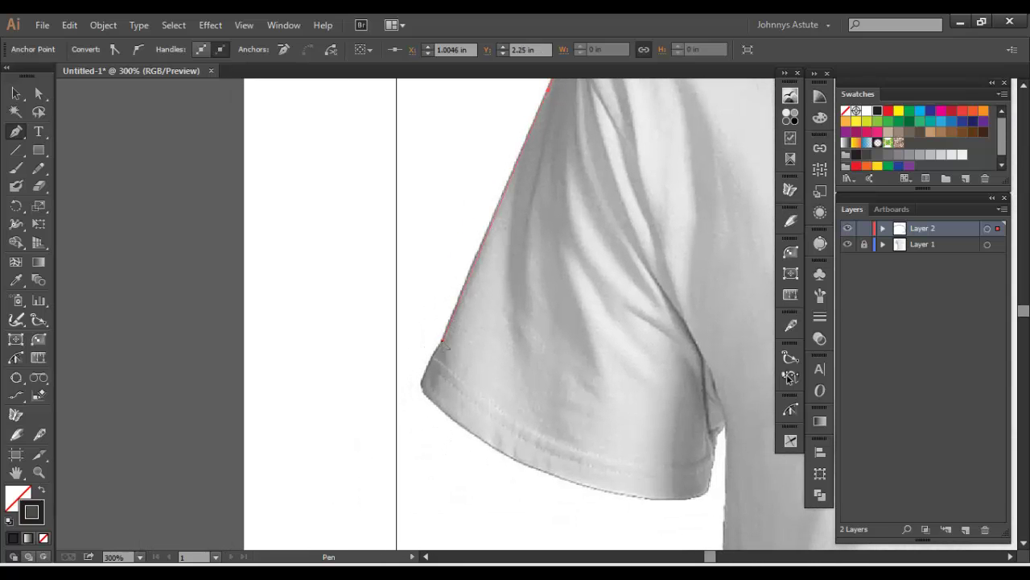
pyautogui.click(442, 343)
# Trace around the cuff of the sleeve opposite the pocket and up its inner edge to the armpit
pyautogui.moveTo(423, 377); pyautogui.dragTo(435, 403)
pyautogui.moveTo(414, 370); pyautogui.dragTo(448, 389)
pyautogui.moveTo(521, 420); pyautogui.dragTo(555, 427)
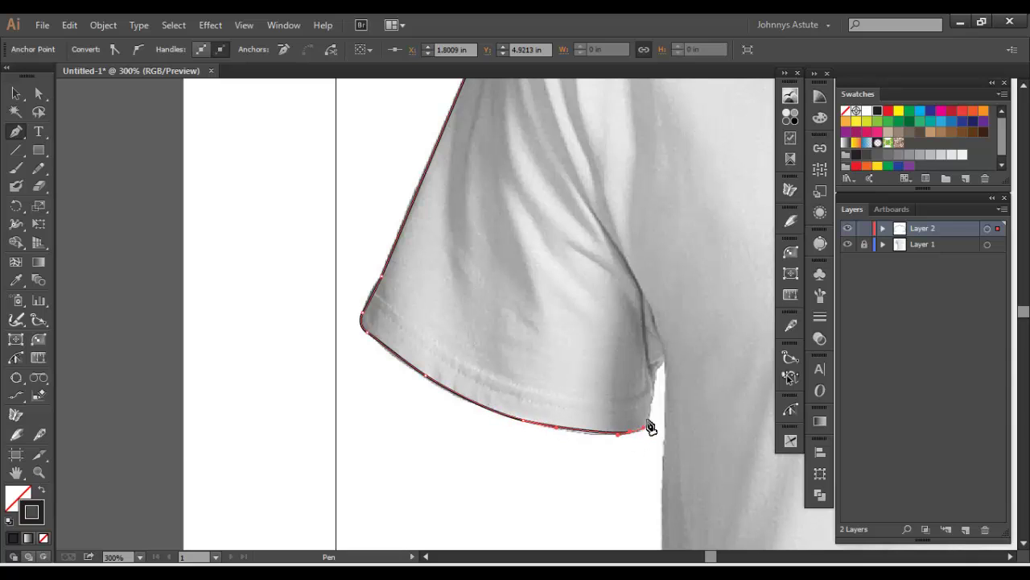
pyautogui.moveTo(648, 424); pyautogui.dragTo(606, 191)
pyautogui.click(663, 361)
pyautogui.press('space')
pyautogui.click(611, 441)
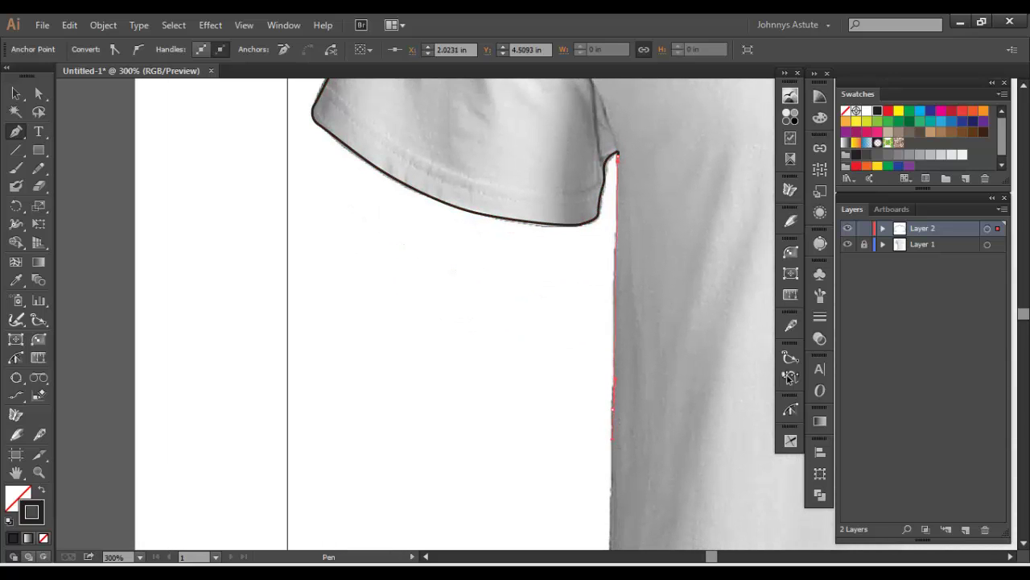
pyautogui.moveTo(613, 441); pyautogui.dragTo(599, 408)
pyautogui.hotkey('ctrl', 'z')
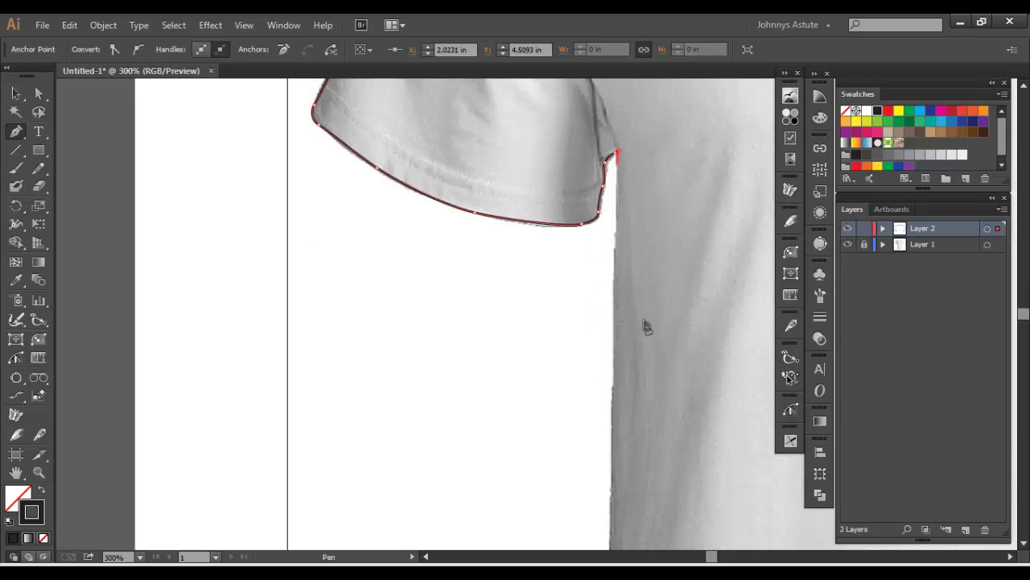
# Trace the shirt's side edge opposite the pocket from the armpit down around the bottom corner
pyautogui.click(592, 361)
pyautogui.moveTo(588, 389); pyautogui.dragTo(628, 380)
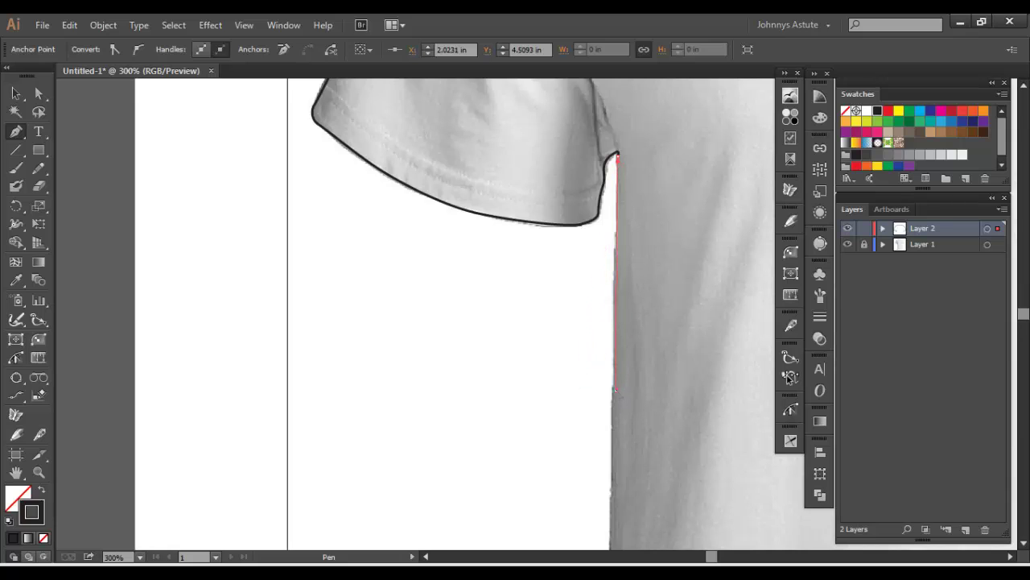
pyautogui.scroll(-5, 590, 386)
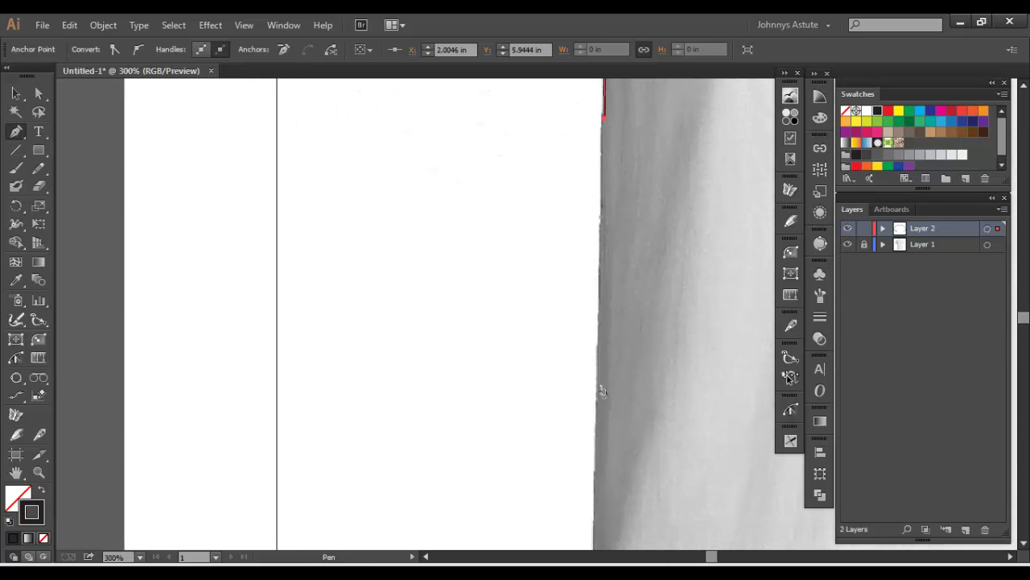
pyautogui.scroll(-6, 508, 131)
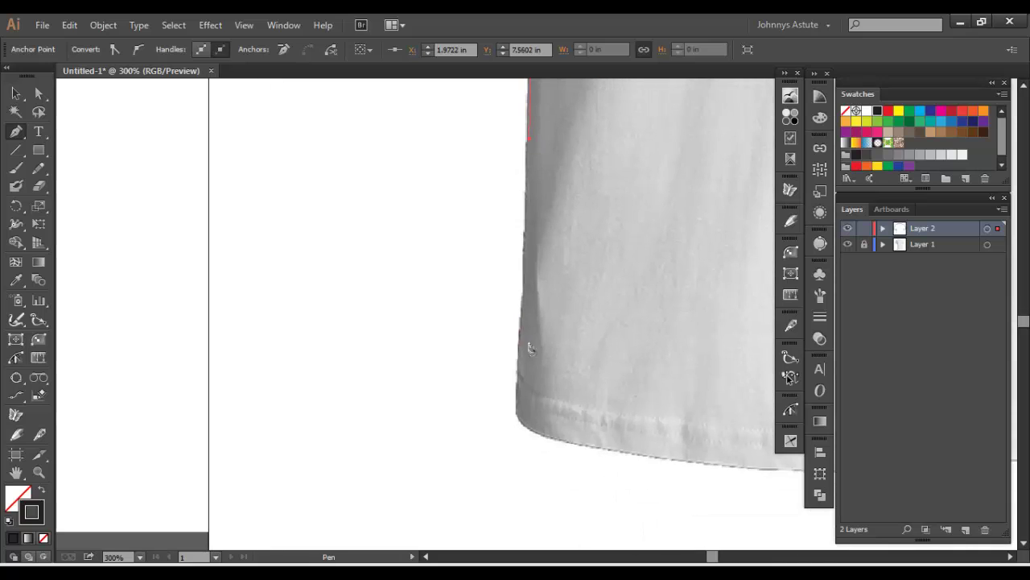
pyautogui.click(523, 424)
# Trace the curved bottom hem of the shirt across to the pocket-side corner
pyautogui.moveTo(563, 427); pyautogui.dragTo(395, 359)
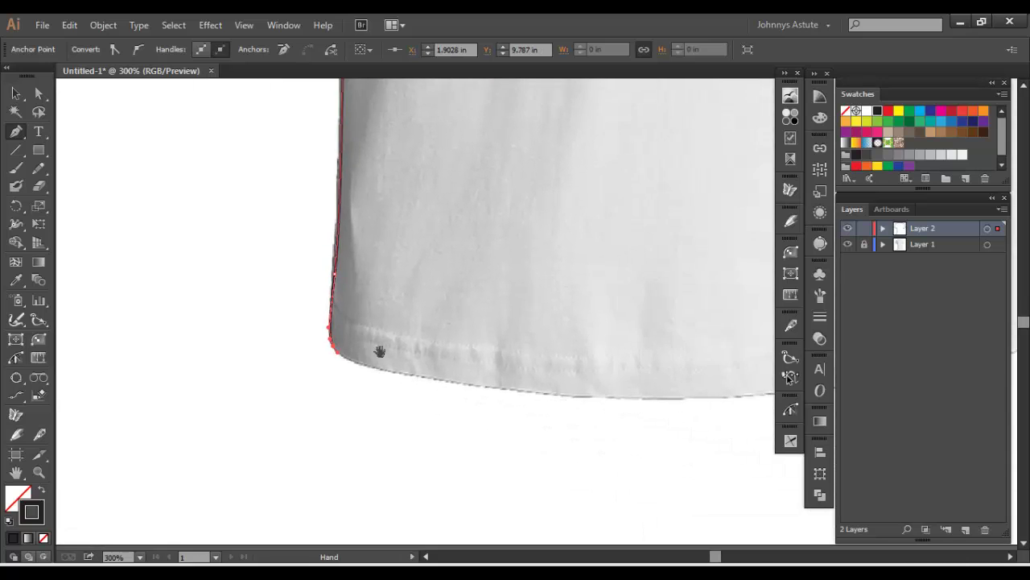
pyautogui.moveTo(454, 380); pyautogui.dragTo(356, 363)
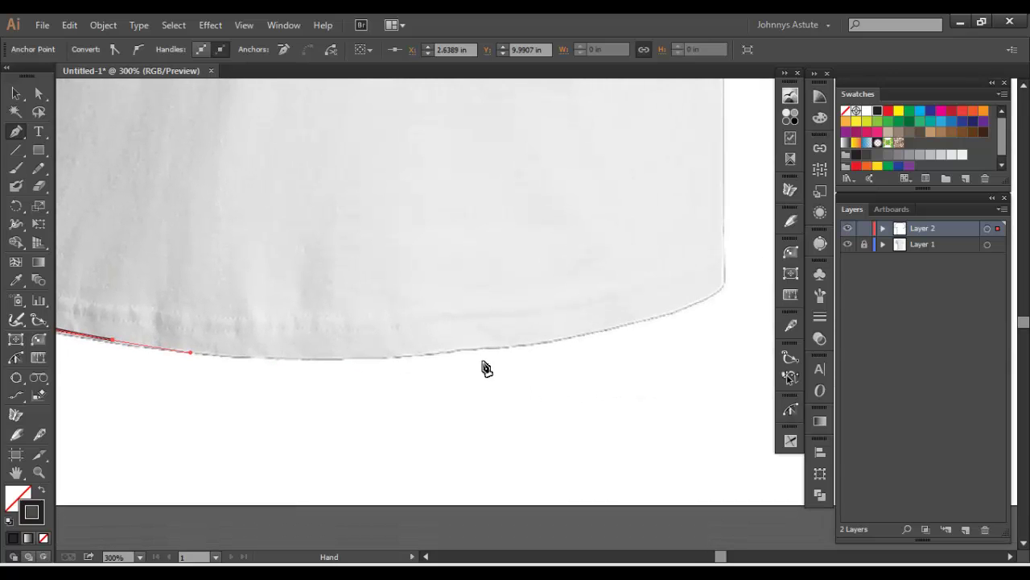
pyautogui.moveTo(462, 350); pyautogui.dragTo(419, 395)
pyautogui.moveTo(520, 366); pyautogui.dragTo(554, 325)
# Trace the pocket-side edge of the shirt up to the armpit to complete the outline at its starting point
pyautogui.moveTo(568, 216); pyautogui.dragTo(485, 296)
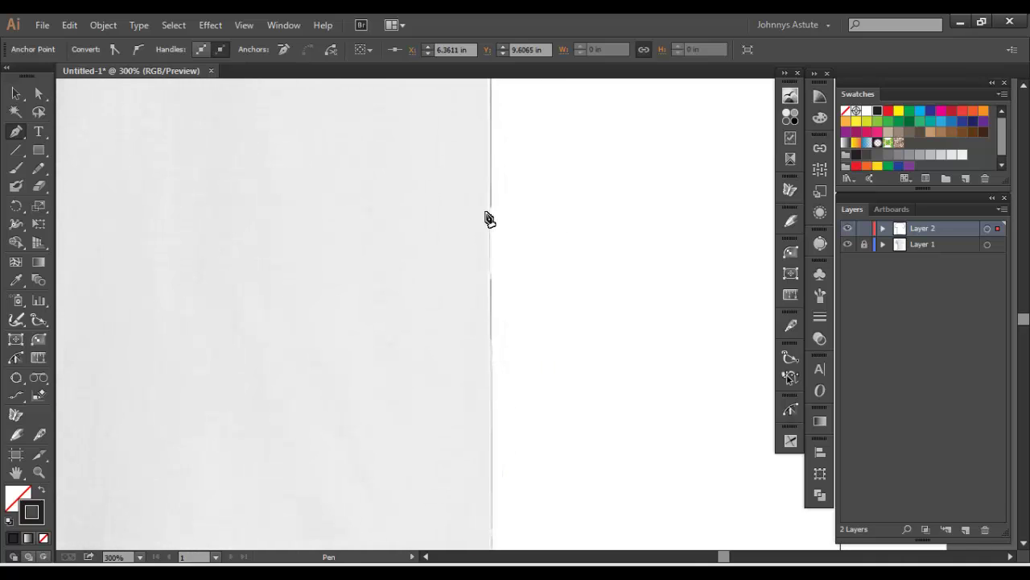
pyautogui.moveTo(489, 207); pyautogui.dragTo(488, 131)
pyautogui.moveTo(495, 109); pyautogui.dragTo(479, 507)
pyautogui.moveTo(472, 209); pyautogui.dragTo(482, 183)
pyautogui.click(478, 172)
pyautogui.hotkey('ctrl', 'z')
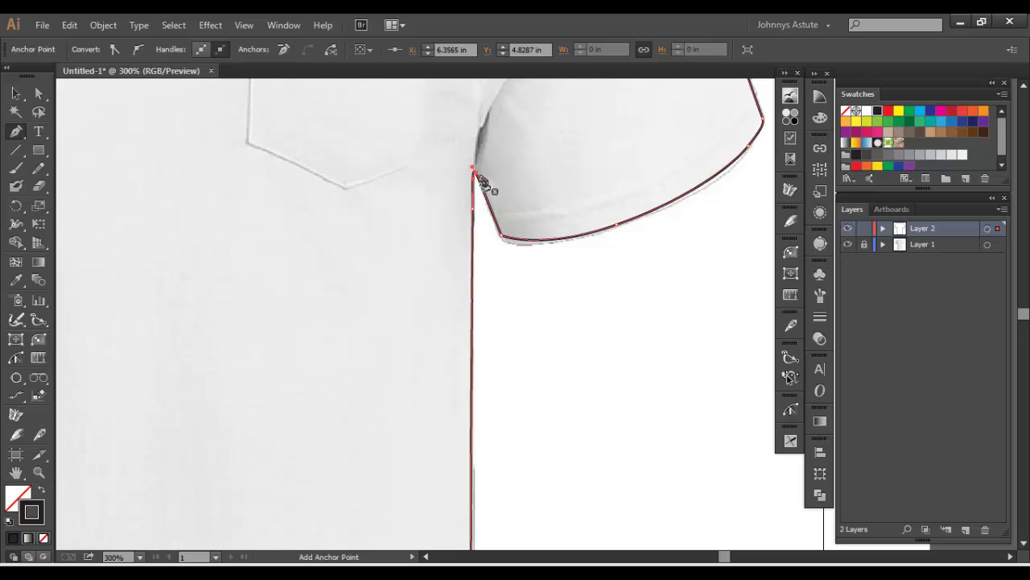
# Select the finished shirt outline and swap its fill and stroke for a solid black shape without a stroke
pyautogui.click(14, 95)
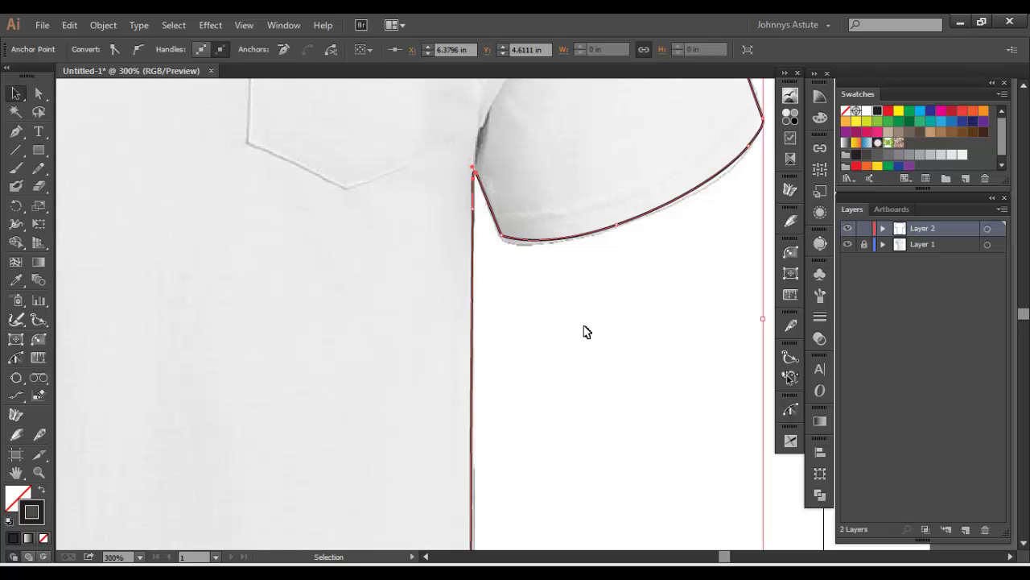
pyautogui.click(582, 330)
pyautogui.hotkey('ctrl', '0')
pyautogui.click(459, 231)
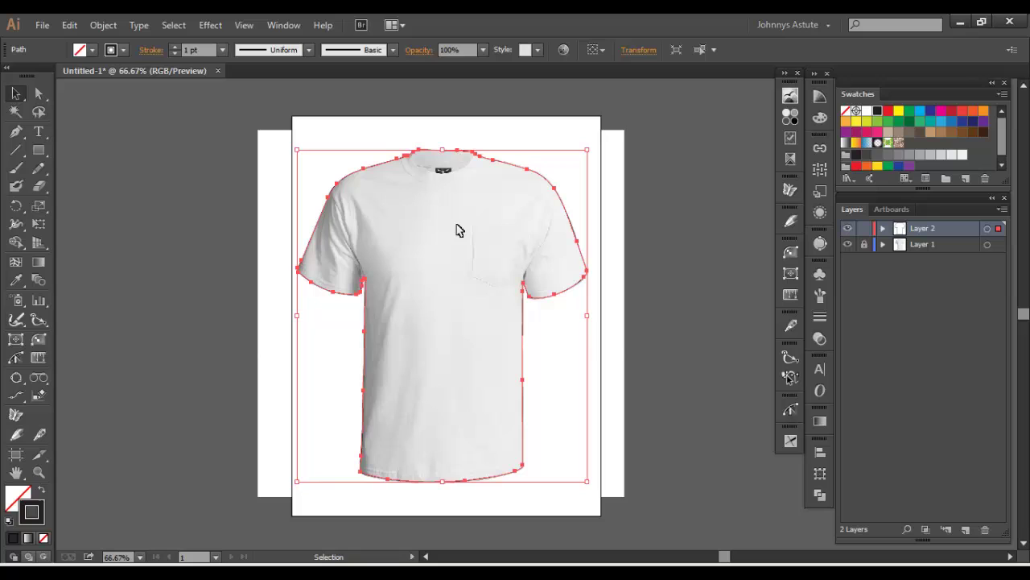
pyautogui.click(42, 492)
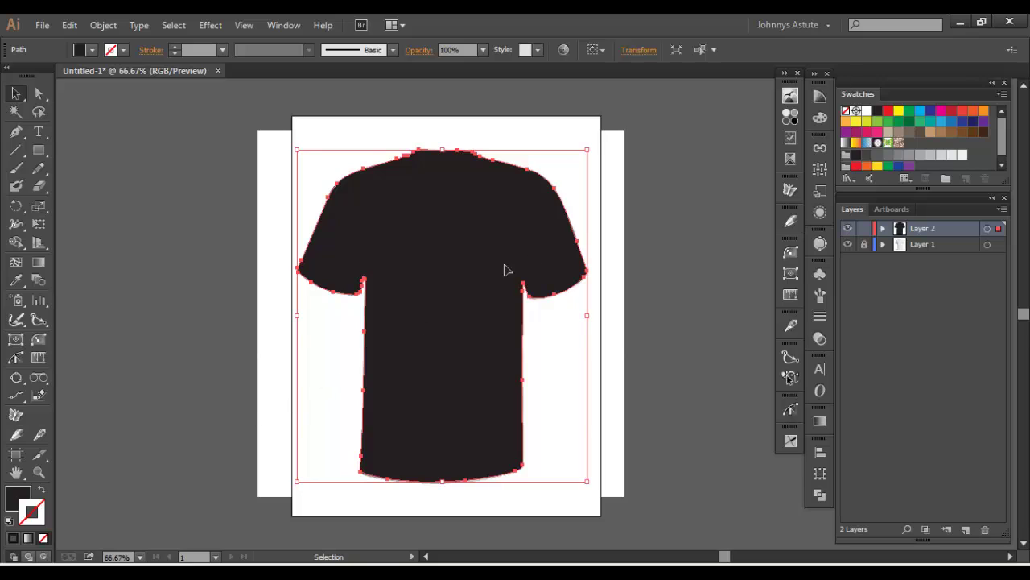
# Change the fill of the selected shirt shape to white
pyautogui.click(589, 240)
pyautogui.click(577, 239)
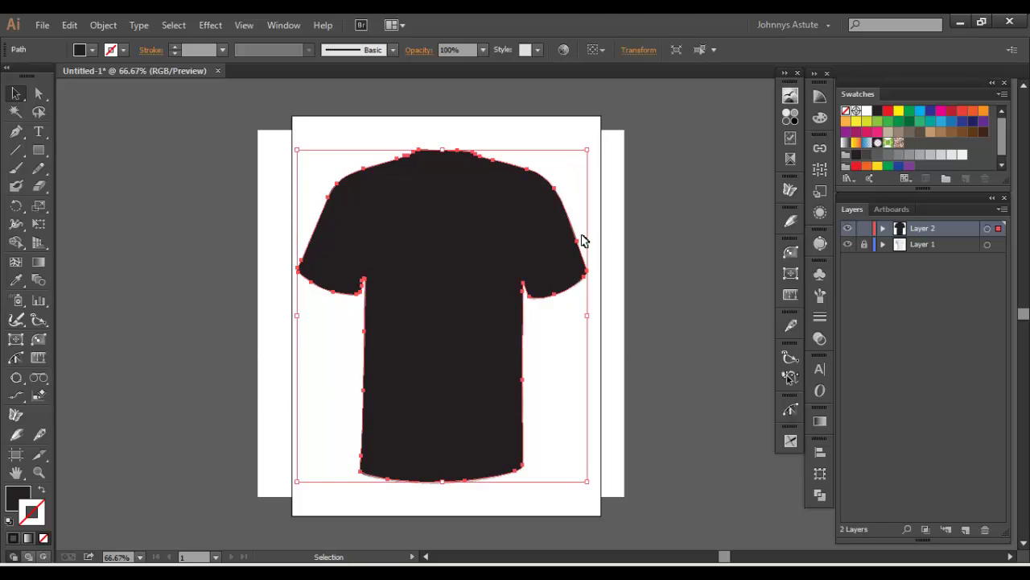
pyautogui.click(867, 112)
pyautogui.hotkey('ctrl', 'z')
pyautogui.click(867, 112)
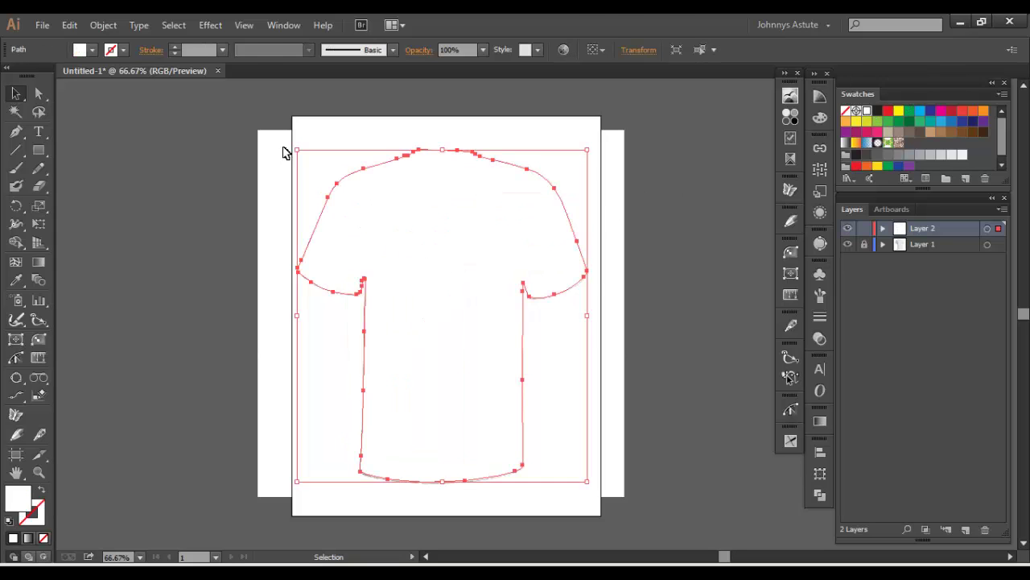
# Cut the white shirt shape from Layer 2 and make an opacity mask on the unlocked shirt photo
pyautogui.click(69, 25)
pyautogui.click(80, 72)
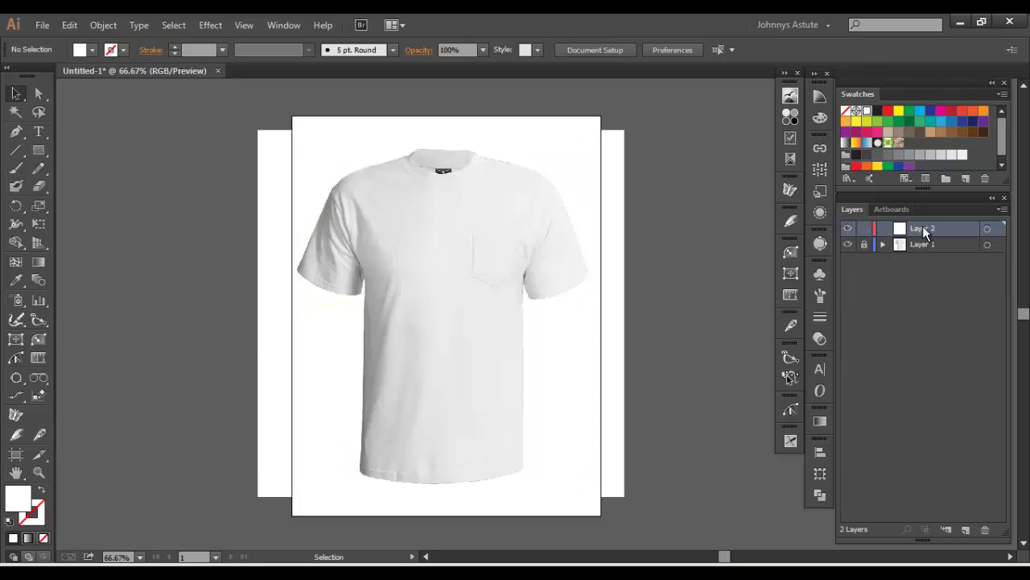
pyautogui.click(445, 249)
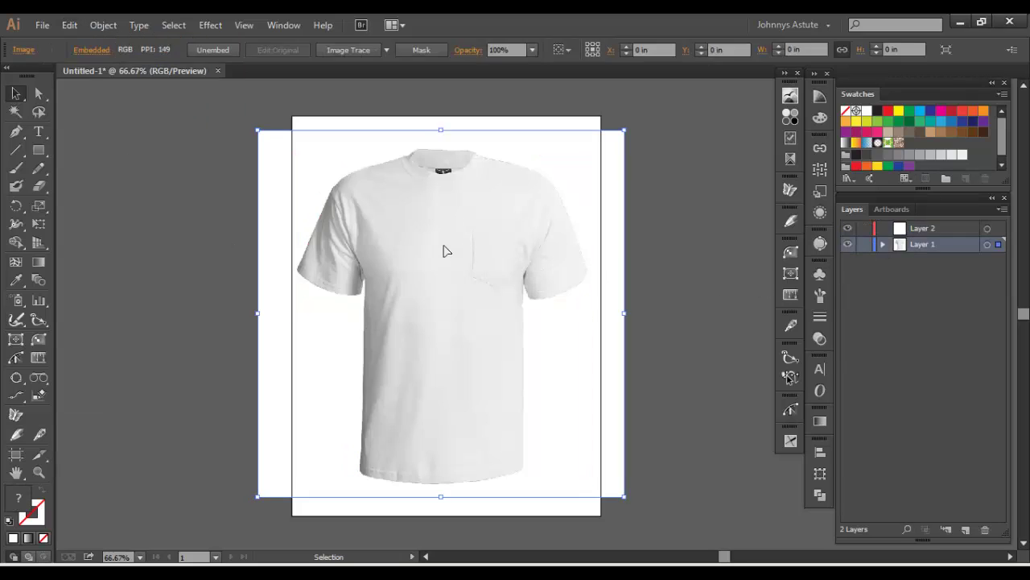
pyautogui.click(819, 339)
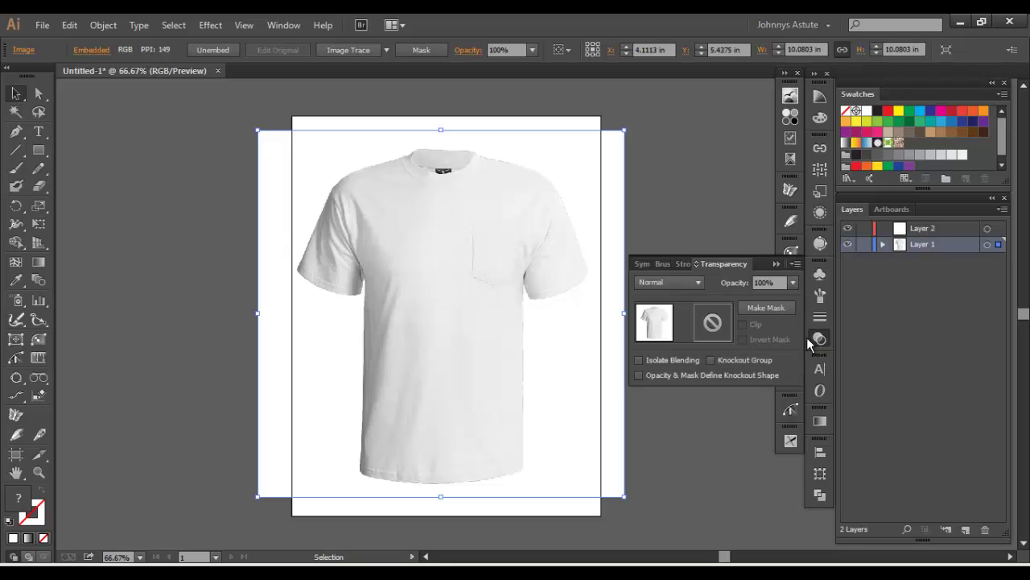
pyautogui.click(764, 308)
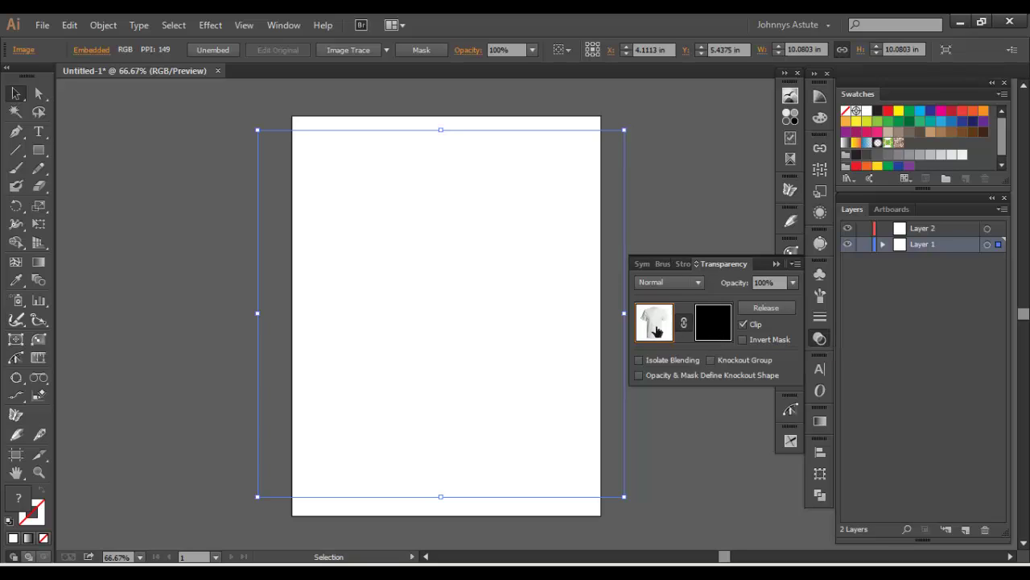
# Activate the photo's empty opacity mask and paste the cut shirt shape in place inside it
pyautogui.click(706, 323)
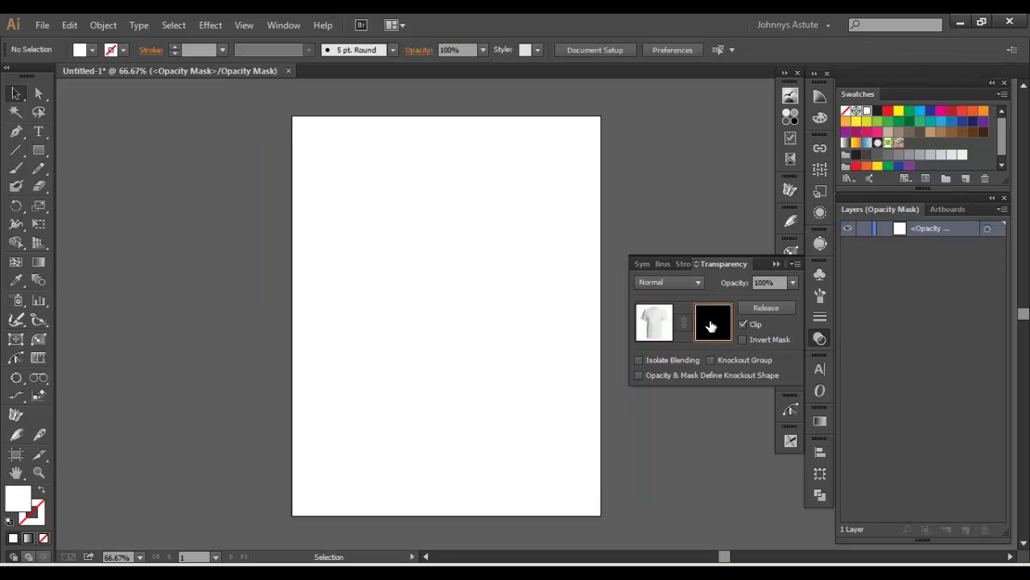
pyautogui.click(662, 328)
pyautogui.click(716, 326)
pyautogui.click(74, 26)
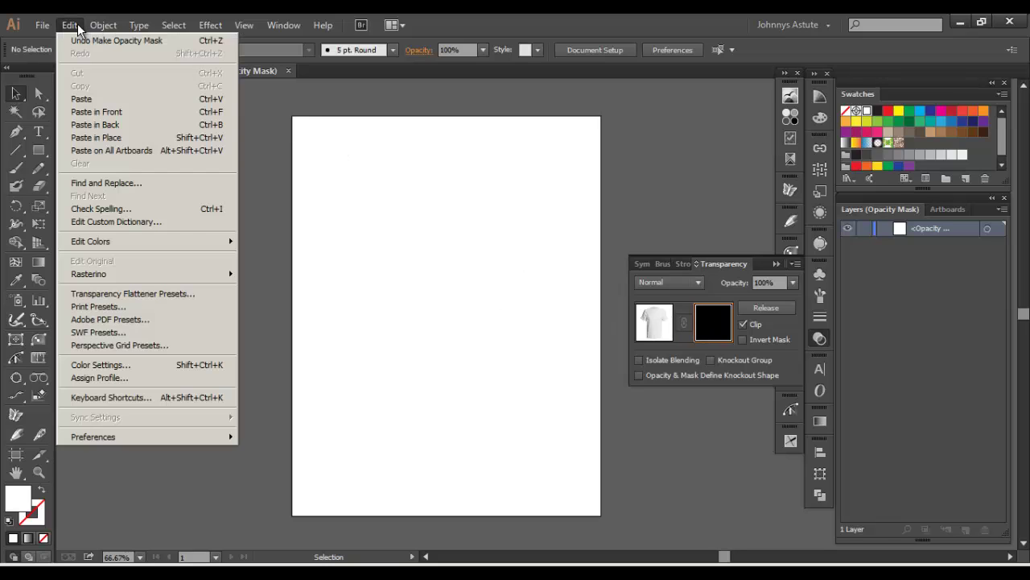
pyautogui.click(113, 138)
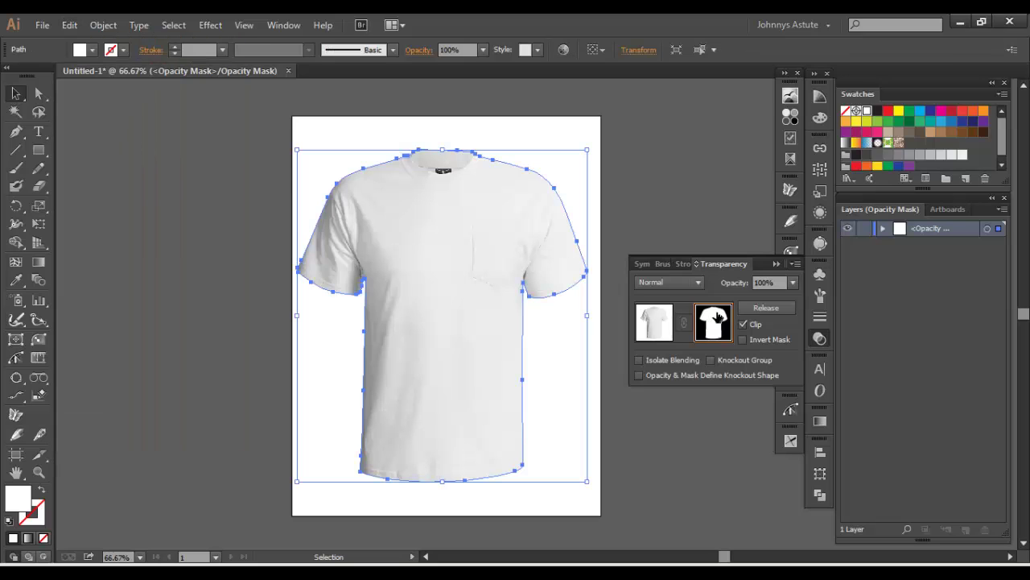
pyautogui.click(582, 201)
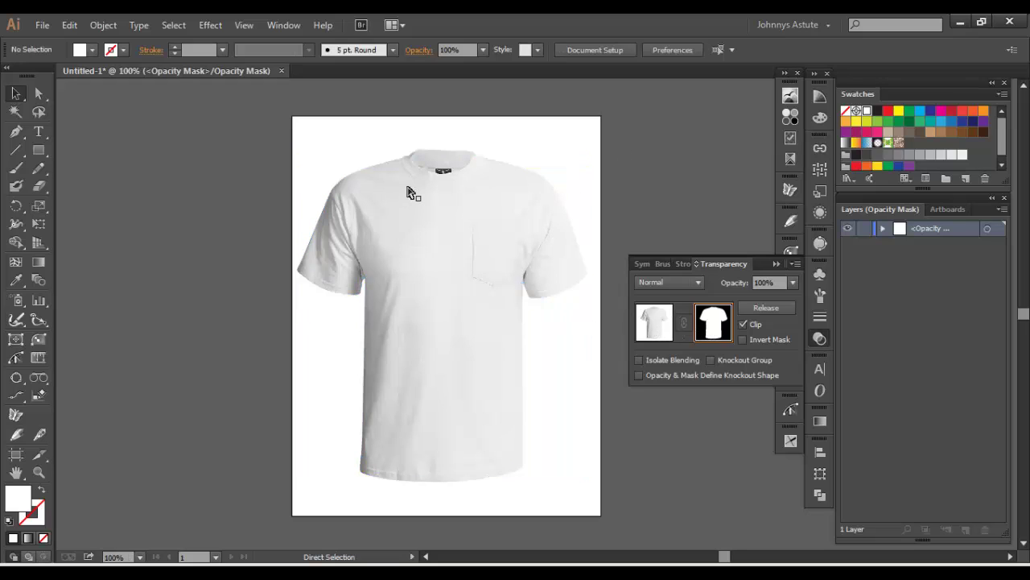
# Nudge the mask's anchor point at the outer corner of the pocket-side sleeve inward to match the fabric edge
pyautogui.hotkey('ctrl', '+')
pyautogui.hotkey('ctrl', '+')
pyautogui.hotkey('ctrl', '+')
pyautogui.press('+')
pyautogui.hotkey('ctrl', '+')
pyautogui.hotkey('ctrl', '+')
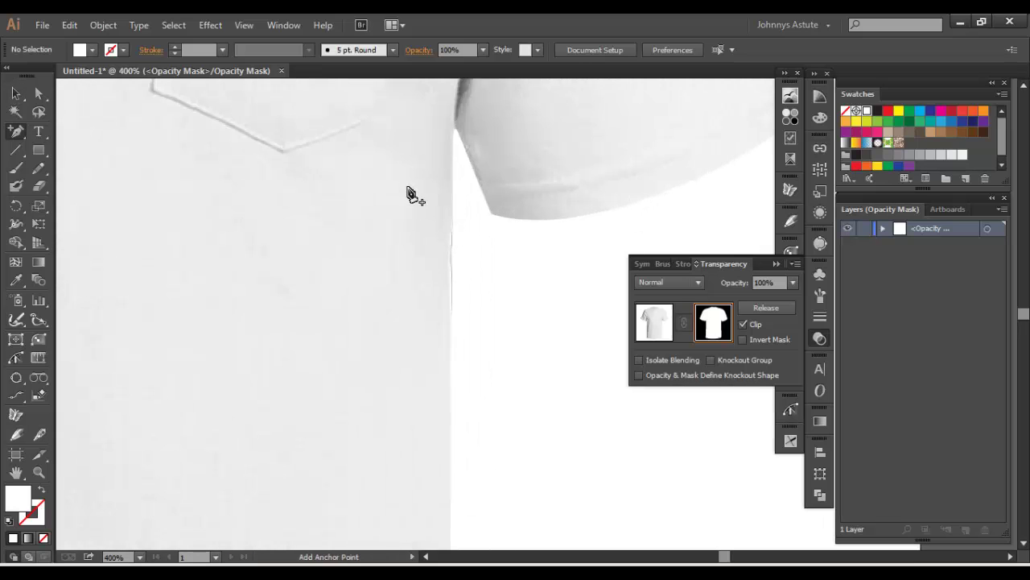
pyautogui.press('space')
pyautogui.moveTo(408, 189); pyautogui.dragTo(405, 271)
pyautogui.press('space')
pyautogui.moveTo(408, 356); pyautogui.dragTo(256, 437)
pyautogui.moveTo(510, 253); pyautogui.dragTo(499, 205)
pyautogui.moveTo(634, 175); pyautogui.dragTo(564, 225)
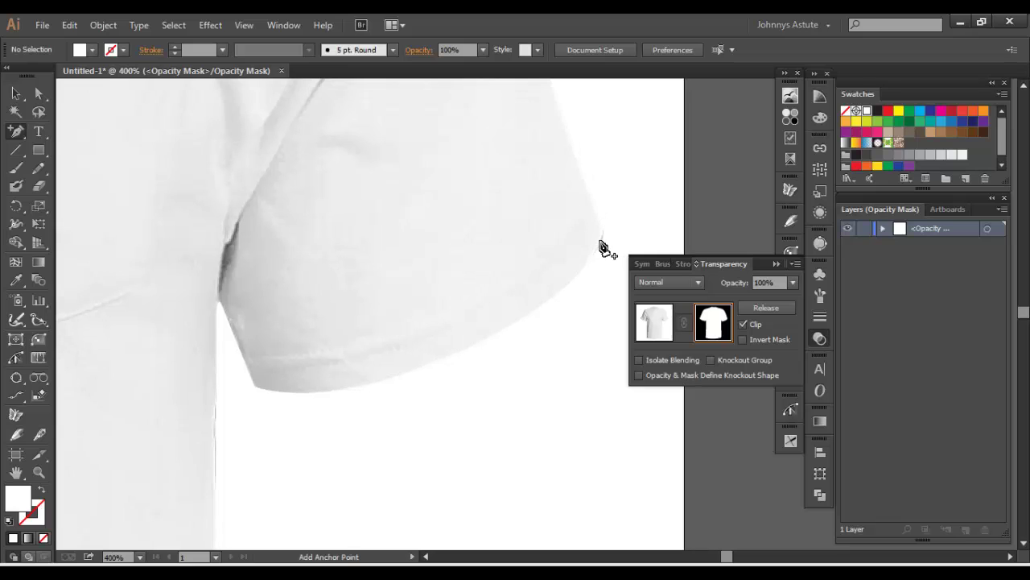
pyautogui.press('a')
pyautogui.click(604, 236)
pyautogui.click(605, 233)
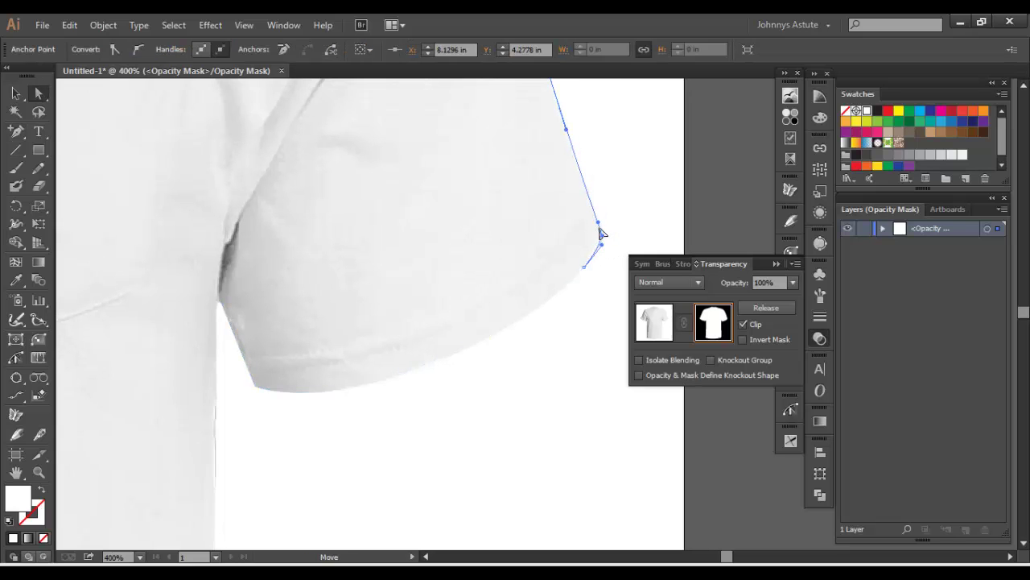
pyautogui.click(562, 291)
# Shift the mask's anchor point just below the pocket-side armpit to fit the shirt's side edge
pyautogui.press('space')
pyautogui.moveTo(464, 312); pyautogui.dragTo(548, 196)
pyautogui.click(365, 357)
pyautogui.press('space')
pyautogui.moveTo(366, 357); pyautogui.dragTo(418, 314)
pyautogui.click(350, 276)
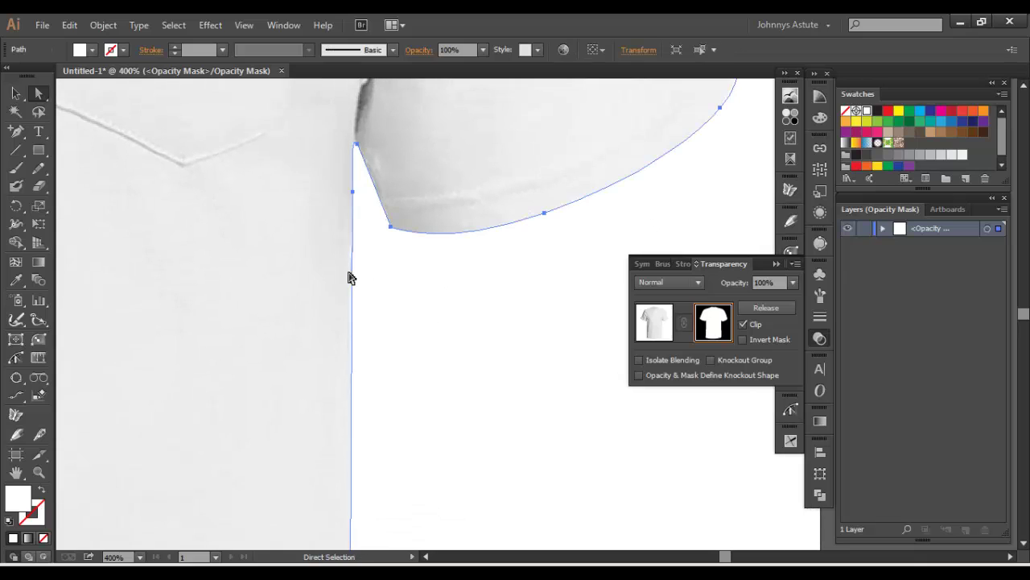
pyautogui.click(351, 198)
pyautogui.moveTo(349, 195); pyautogui.dragTo(352, 196)
pyautogui.press('space')
pyautogui.click(448, 348)
# Refine the mask outline around the hem of the sleeve opposite the pocket
pyautogui.press('space')
pyautogui.moveTo(312, 345); pyautogui.dragTo(398, 124)
pyautogui.moveTo(274, 378); pyautogui.dragTo(387, 120)
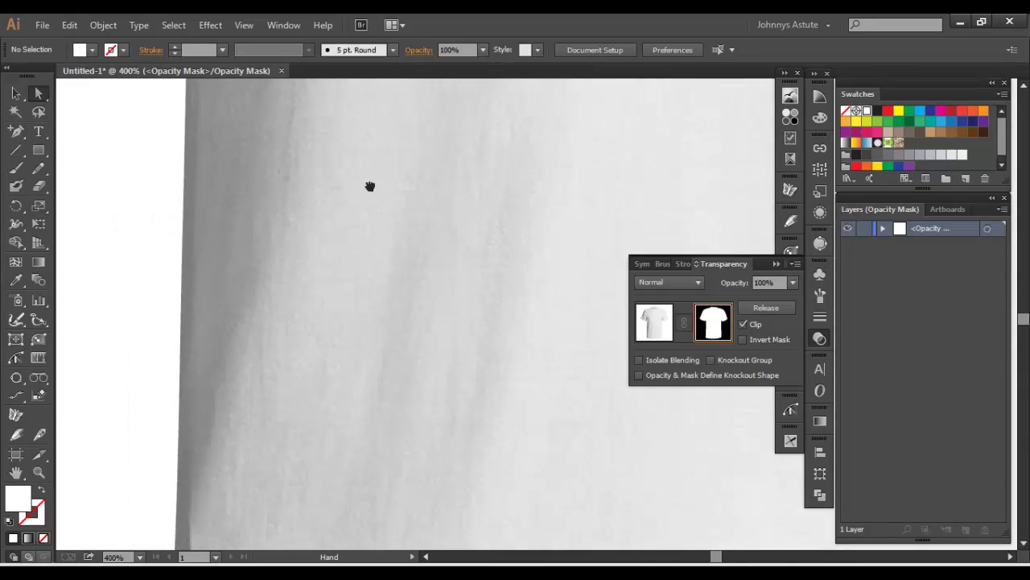
pyautogui.moveTo(419, 451); pyautogui.dragTo(280, 398)
pyautogui.click(249, 390)
pyautogui.click(284, 401)
pyautogui.click(221, 419)
# Move the mask's anchor point on the shoulder opposite the pocket slightly down onto the fabric edge
pyautogui.moveTo(256, 299); pyautogui.dragTo(397, 445)
pyautogui.moveTo(290, 329); pyautogui.dragTo(365, 262)
pyautogui.click(250, 272)
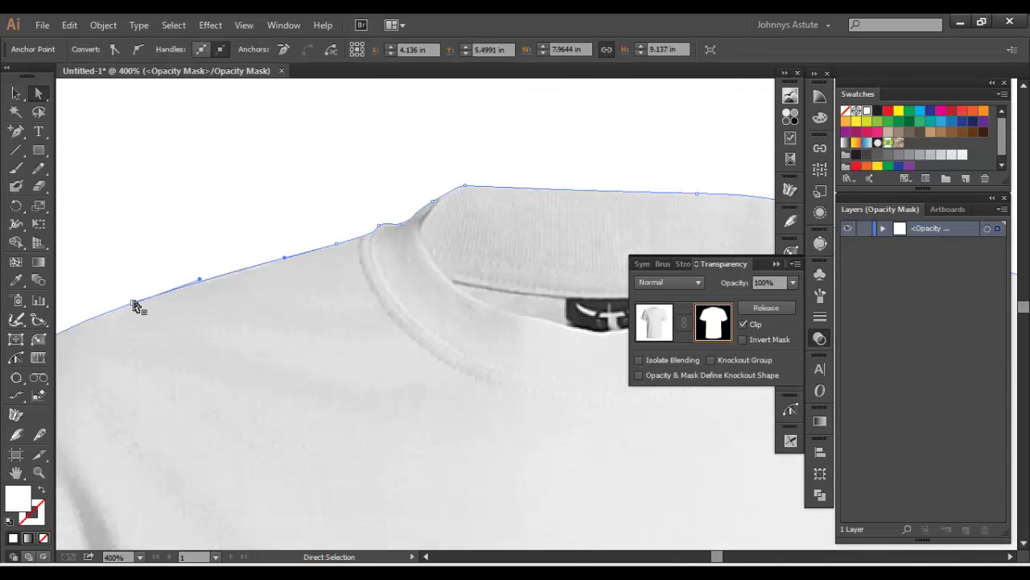
pyautogui.moveTo(134, 303); pyautogui.dragTo(134, 305)
pyautogui.click(317, 239)
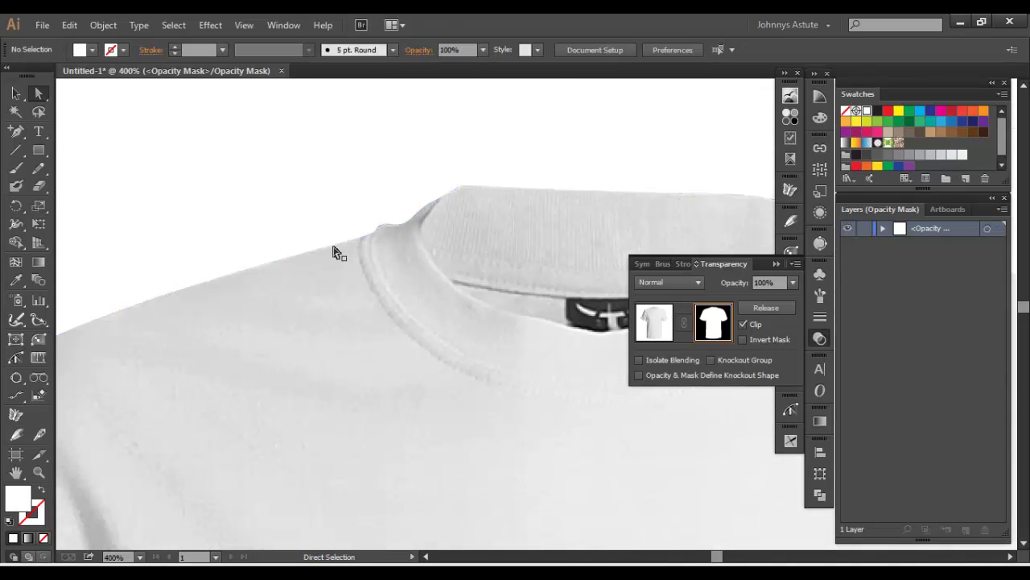
# Move the mask's anchor point where the collar meets the pocket-side shoulder slightly down onto the shirt
pyautogui.moveTo(403, 207); pyautogui.dragTo(147, 213)
pyautogui.moveTo(428, 220); pyautogui.dragTo(179, 168)
pyautogui.click(345, 185)
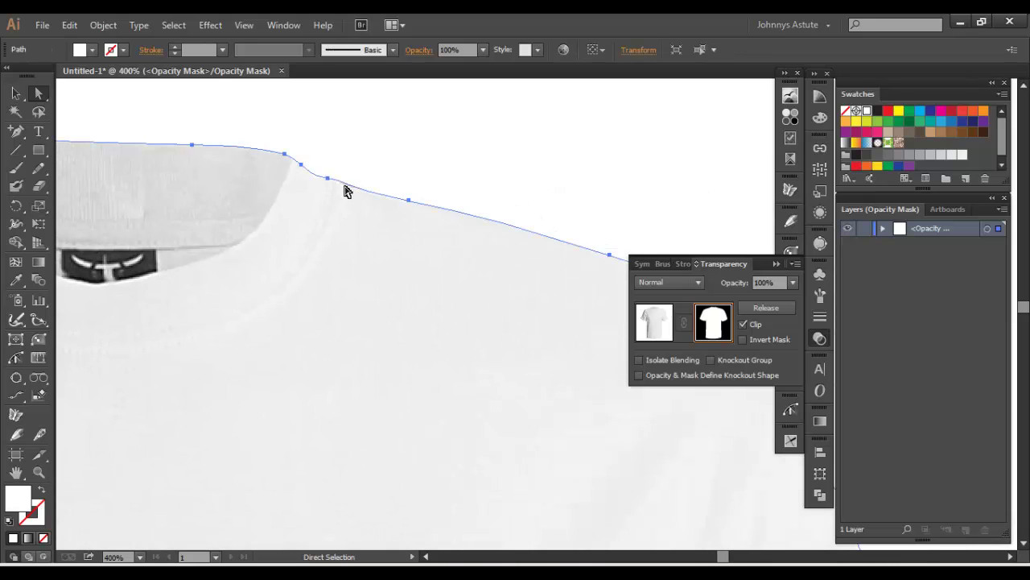
pyautogui.click(327, 179)
pyautogui.moveTo(327, 179); pyautogui.dragTo(329, 183)
pyautogui.click(446, 179)
# Adjust the mask's anchor point on the upper curve of the pocket-side sleeve to trim the edge
pyautogui.moveTo(447, 182); pyautogui.dragTo(190, 144)
pyautogui.moveTo(437, 410); pyautogui.dragTo(408, 223)
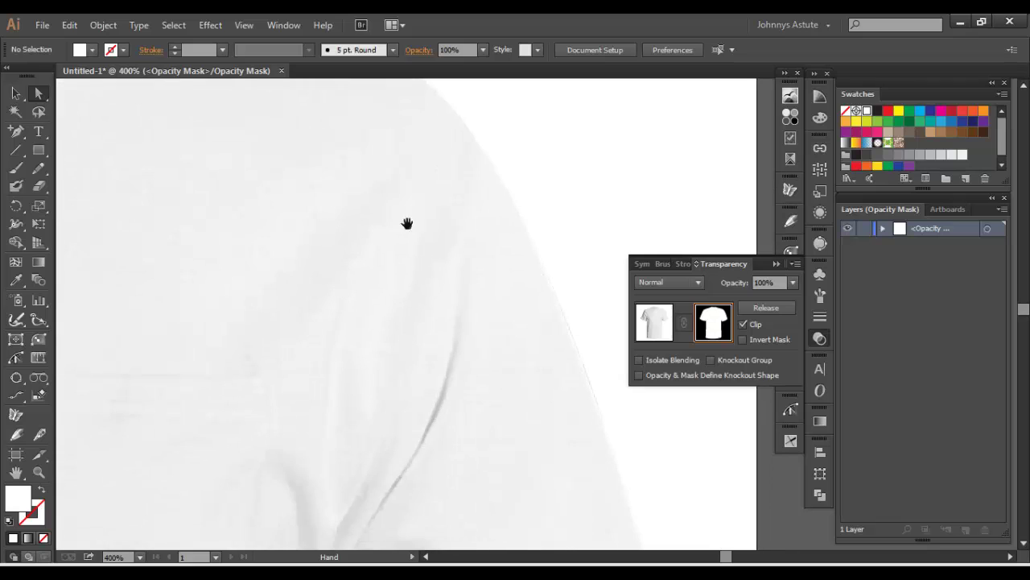
pyautogui.click(566, 324)
pyautogui.moveTo(589, 373); pyautogui.dragTo(515, 343)
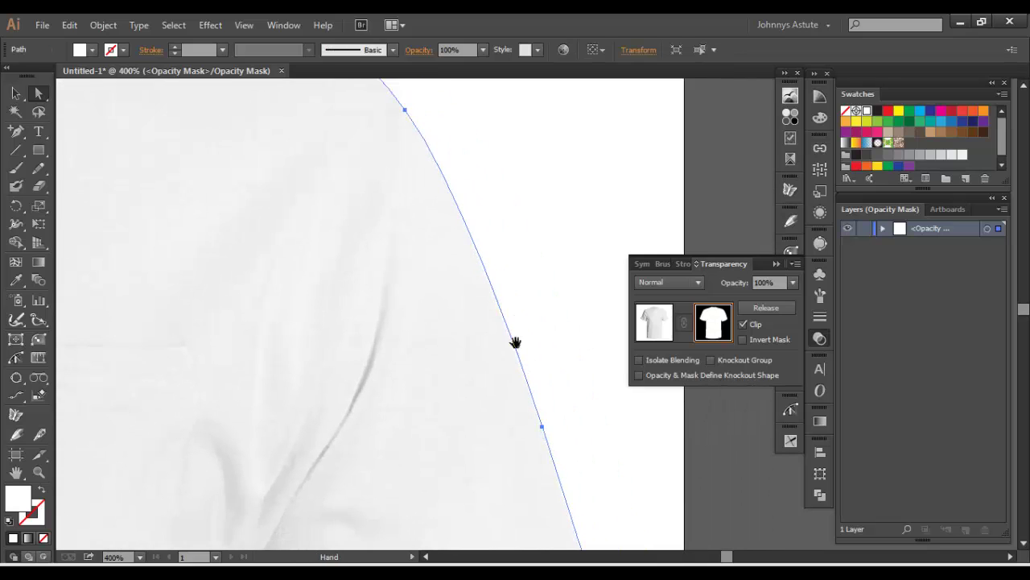
pyautogui.click(404, 111)
pyautogui.click(540, 204)
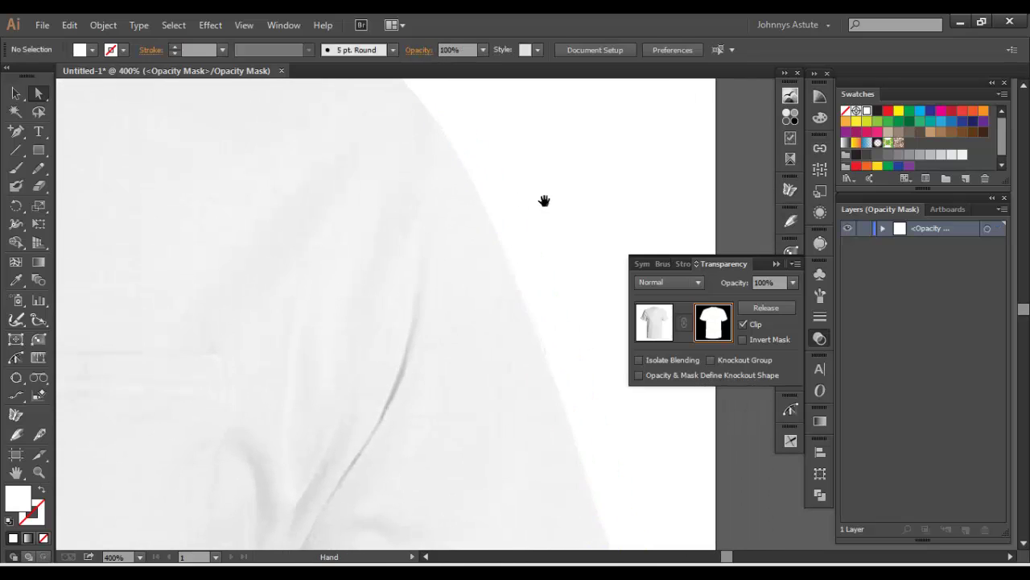
# Examine the whole masked shirt for leftover background along its edges
pyautogui.hotkey('ctrl', '-')
pyautogui.hotkey('ctrl', '-')
pyautogui.hotkey('ctrl', '-')
pyautogui.hotkey('ctrl', '-')
pyautogui.hotkey('ctrl', '-')
pyautogui.hotkey('ctrl', '+')
pyautogui.hotkey('ctrl', '+')
pyautogui.moveTo(412, 280); pyautogui.dragTo(483, 114)
pyautogui.moveTo(414, 145); pyautogui.dragTo(442, 184)
pyautogui.click(819, 339)
pyautogui.moveTo(577, 257); pyautogui.dragTo(577, 308)
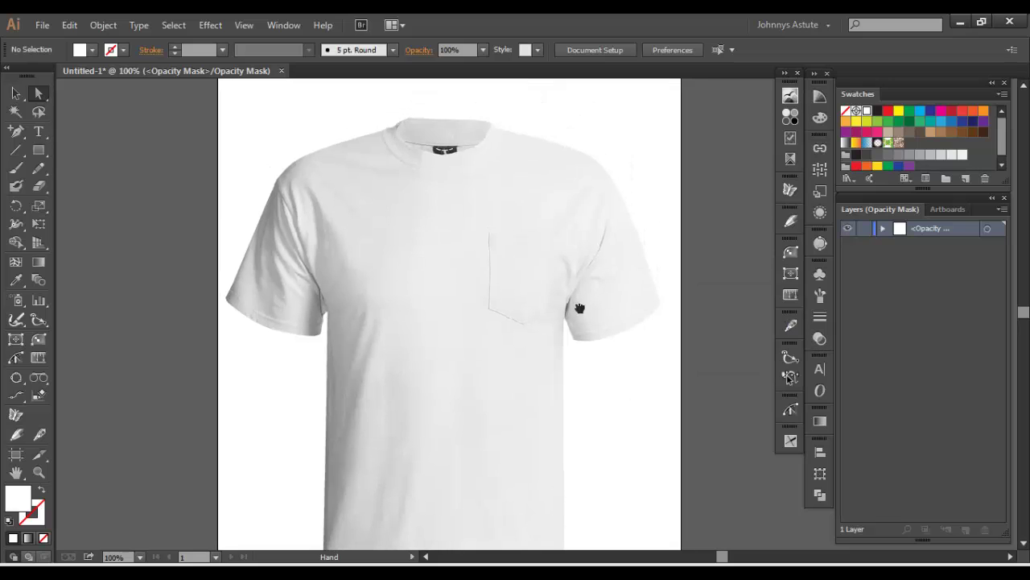
pyautogui.moveTo(447, 210); pyautogui.dragTo(405, 167)
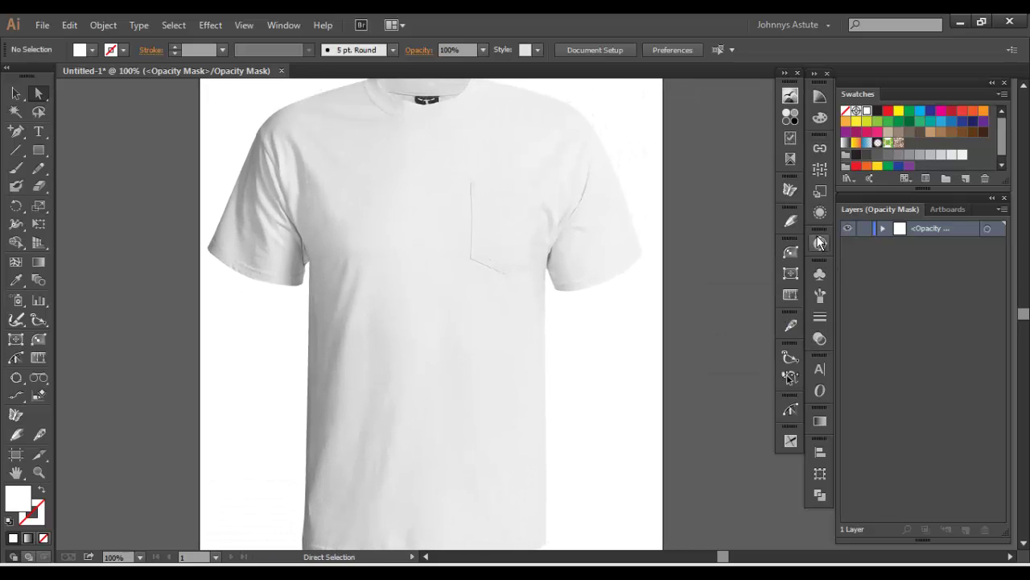
# Leave opacity mask editing by returning to the normal artwork, and check the mask on the selected photo
pyautogui.click(820, 338)
pyautogui.click(654, 324)
pyautogui.click(21, 93)
pyautogui.click(159, 140)
pyautogui.moveTo(160, 140); pyautogui.dragTo(161, 242)
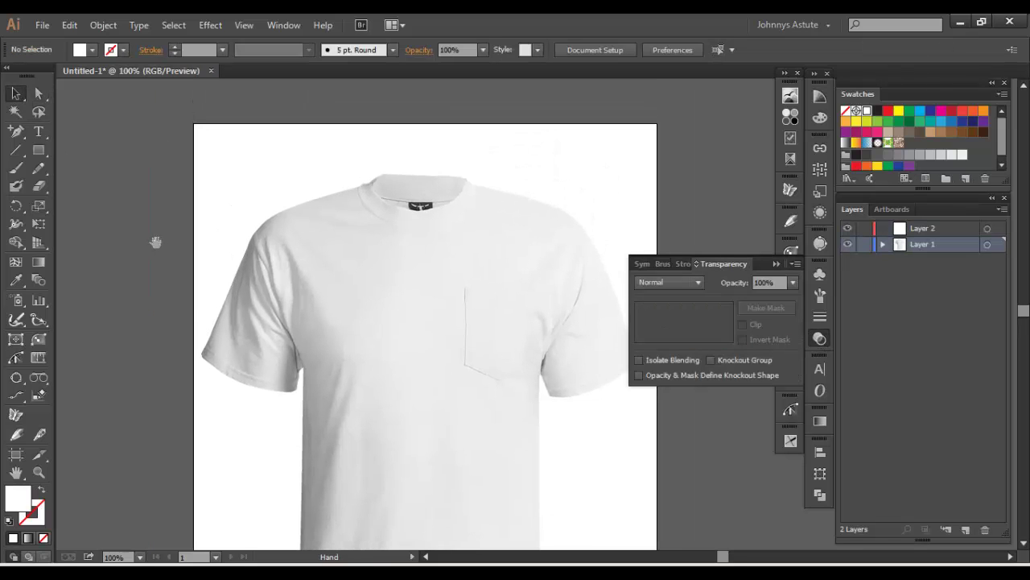
pyautogui.moveTo(320, 333); pyautogui.dragTo(419, 256)
pyautogui.click(438, 278)
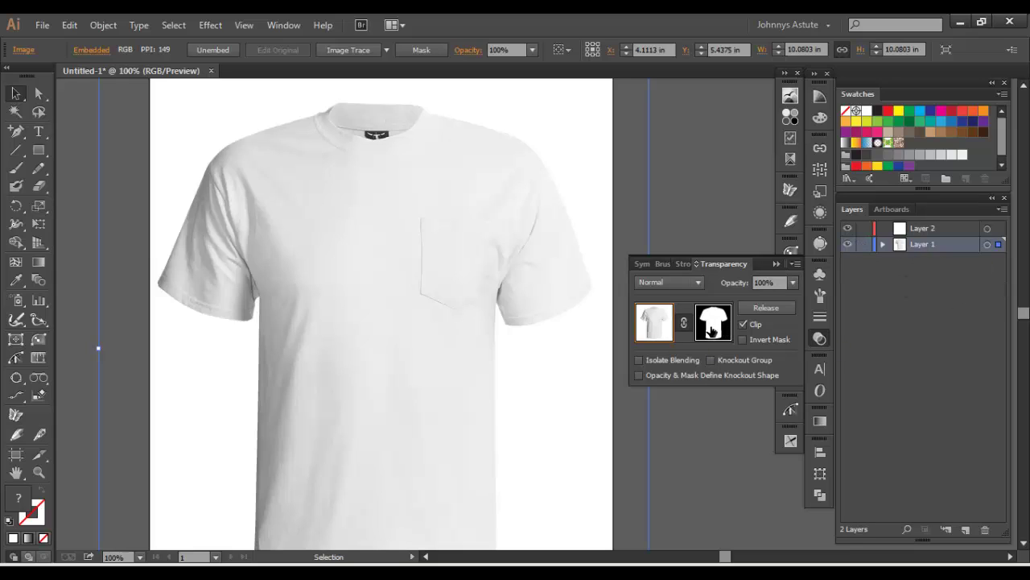
pyautogui.click(684, 195)
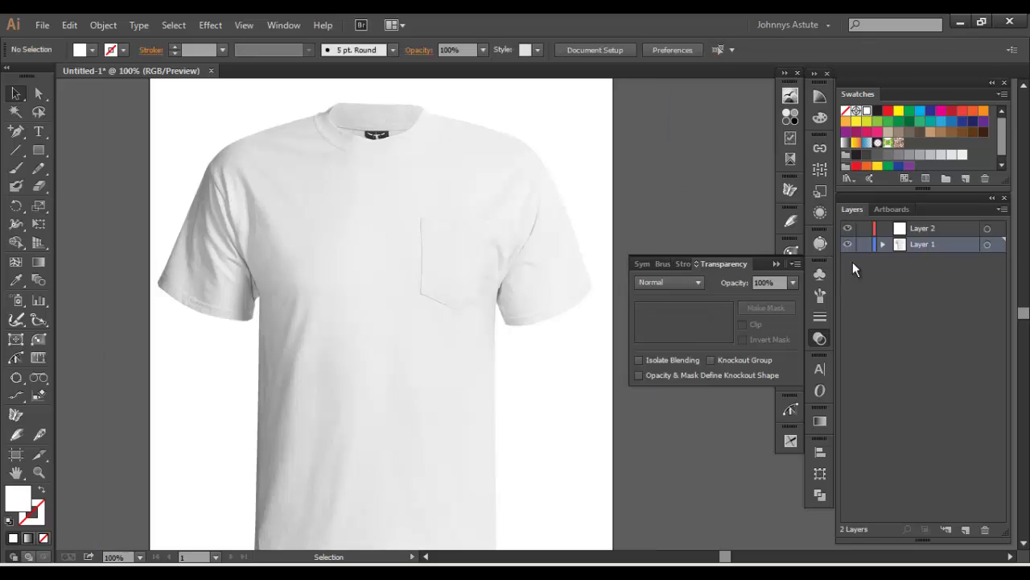
# Lock Layer 1 and move Layer 2 beneath it in the layer order
pyautogui.click(864, 244)
pyautogui.click(952, 228)
pyautogui.moveTo(952, 228); pyautogui.dragTo(945, 258)
# Paste the shirt shape in place on Layer 2, fill it with red, and deselect it
pyautogui.click(68, 24)
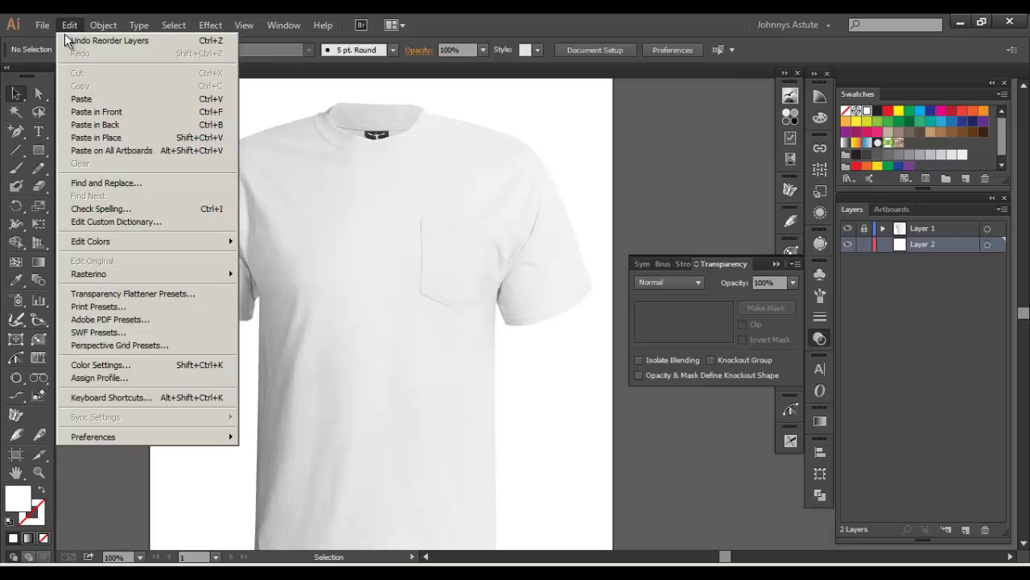
pyautogui.click(105, 138)
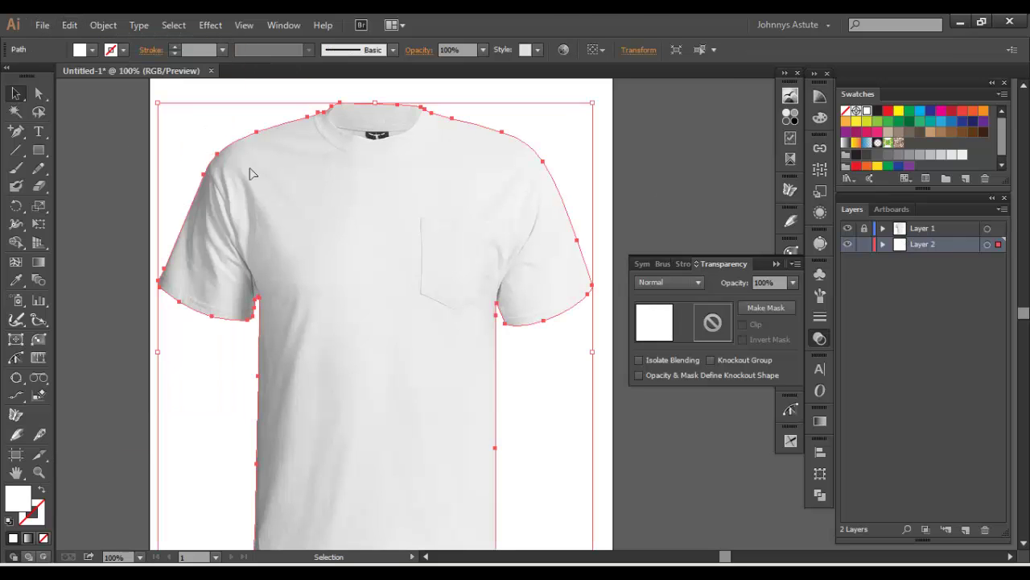
pyautogui.click(887, 111)
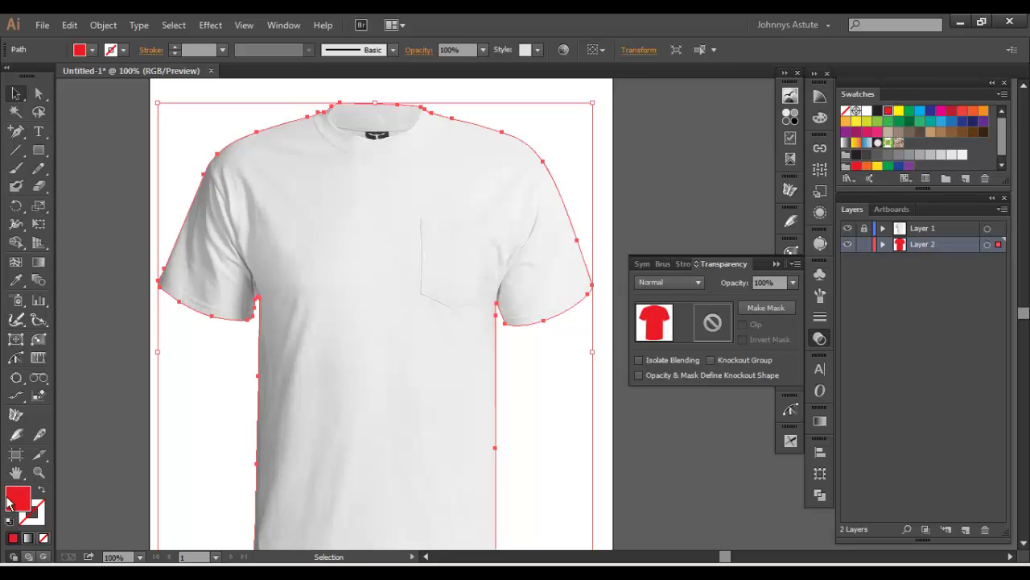
pyautogui.hotkey('ctrl', 'shift', 'a')
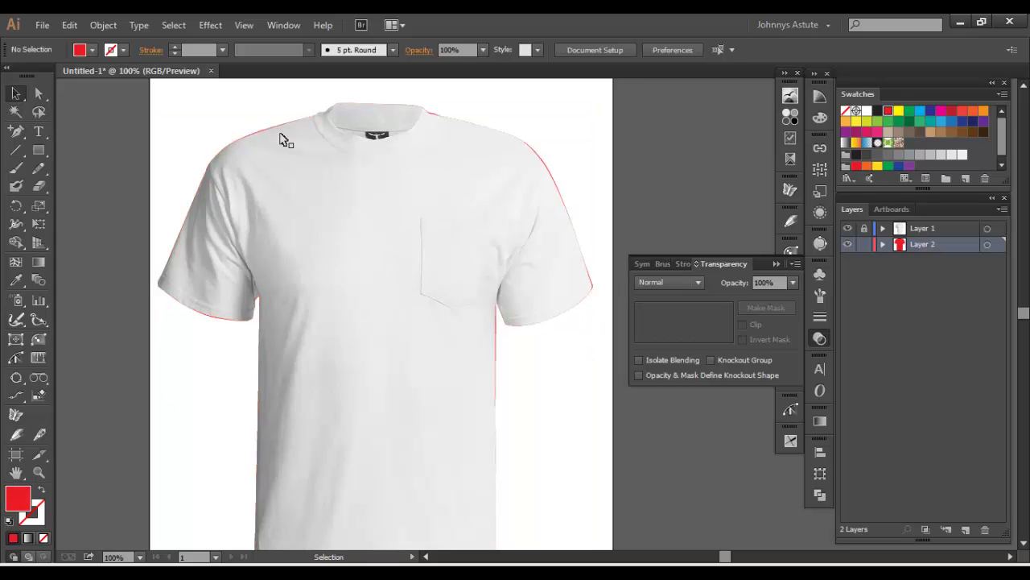
# Lock Layer 2 and briefly hide Layer 1 to inspect the red shirt shape
pyautogui.click(847, 229)
pyautogui.click(847, 229)
pyautogui.click(864, 245)
pyautogui.click(849, 229)
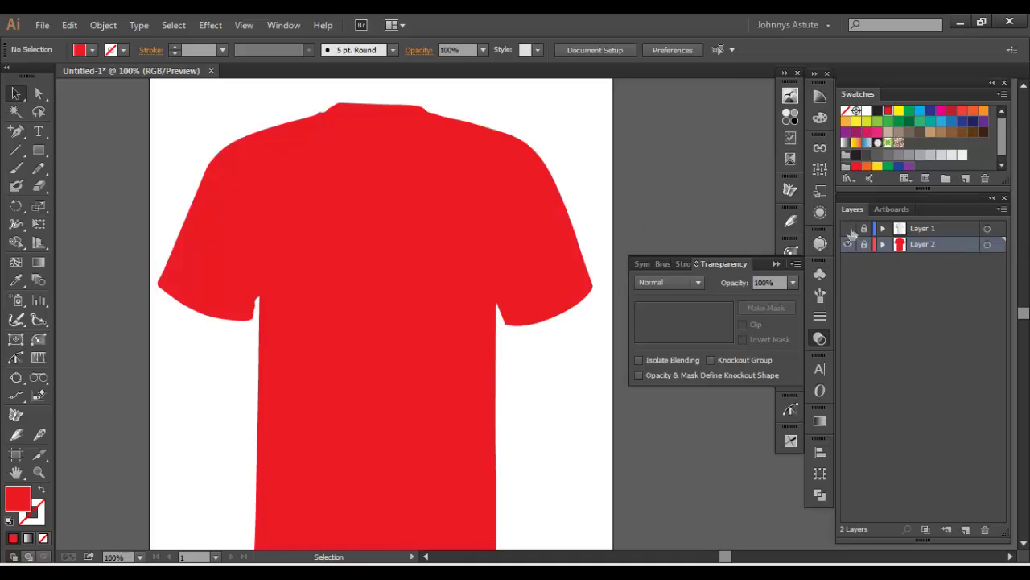
pyautogui.click(849, 229)
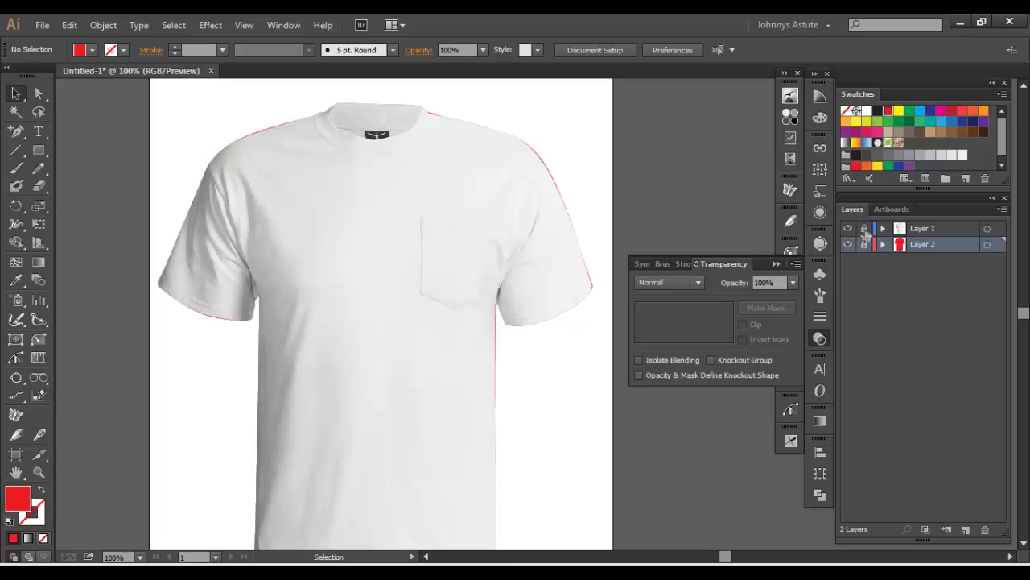
# Unlock and activate Layer 1 while keeping Layer 2 locked and both layers visible
pyautogui.click(863, 229)
pyautogui.click(913, 231)
pyautogui.click(864, 245)
pyautogui.click(864, 229)
pyautogui.click(848, 230)
pyautogui.click(849, 229)
pyautogui.click(865, 244)
pyautogui.click(865, 229)
pyautogui.press('space')
pyautogui.moveTo(375, 205); pyautogui.dragTo(397, 219)
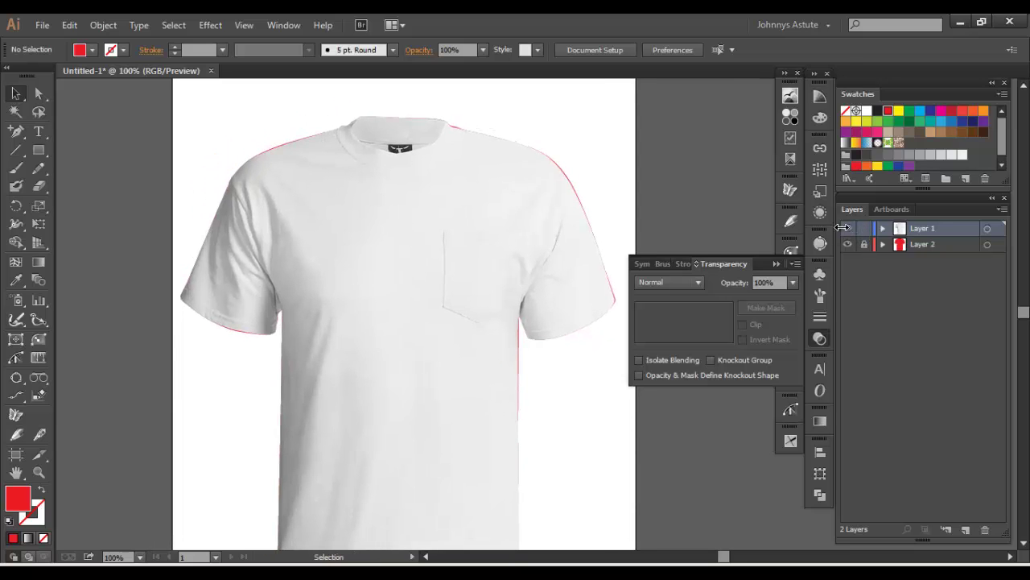
# Rasterize the masked shirt photo in Grayscale at High (300 ppi) with a transparent background
pyautogui.click(410, 234)
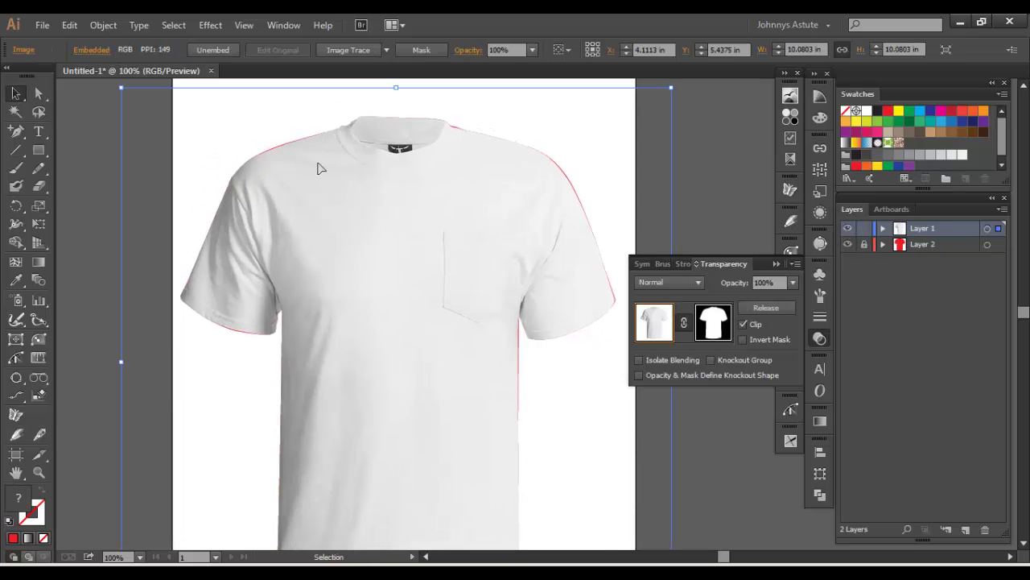
pyautogui.click(95, 28)
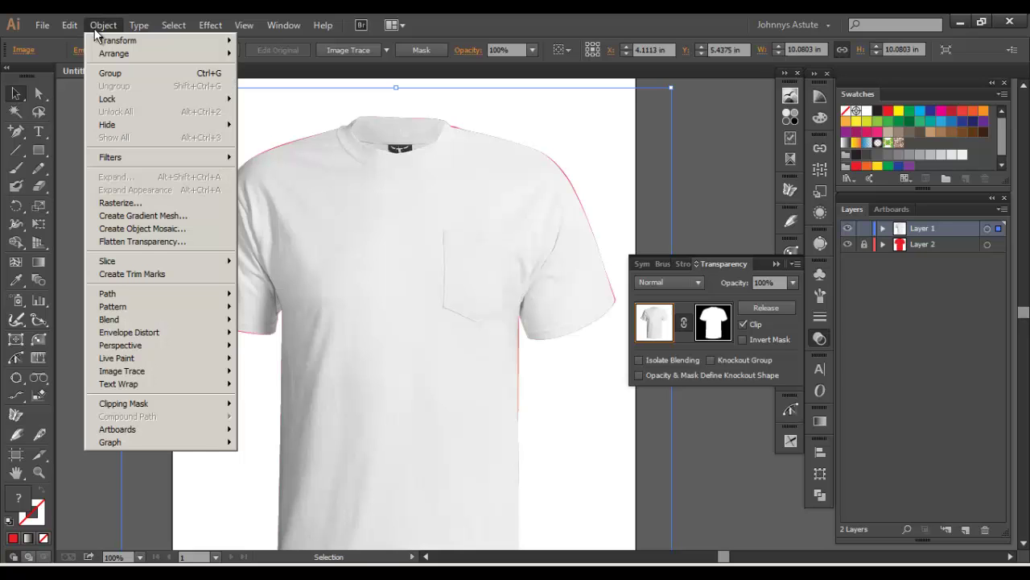
pyautogui.click(126, 205)
pyautogui.click(472, 169)
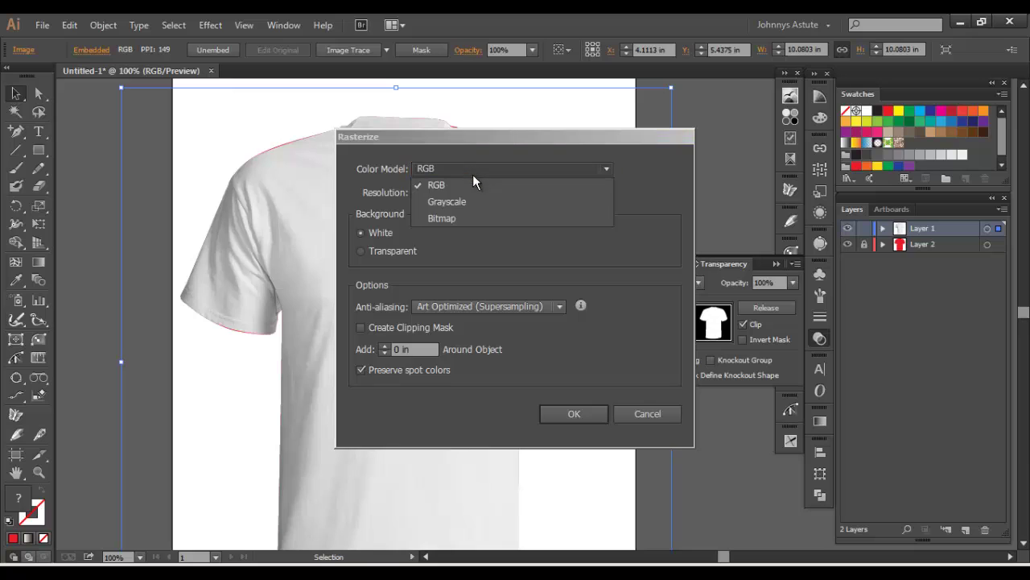
pyautogui.click(467, 198)
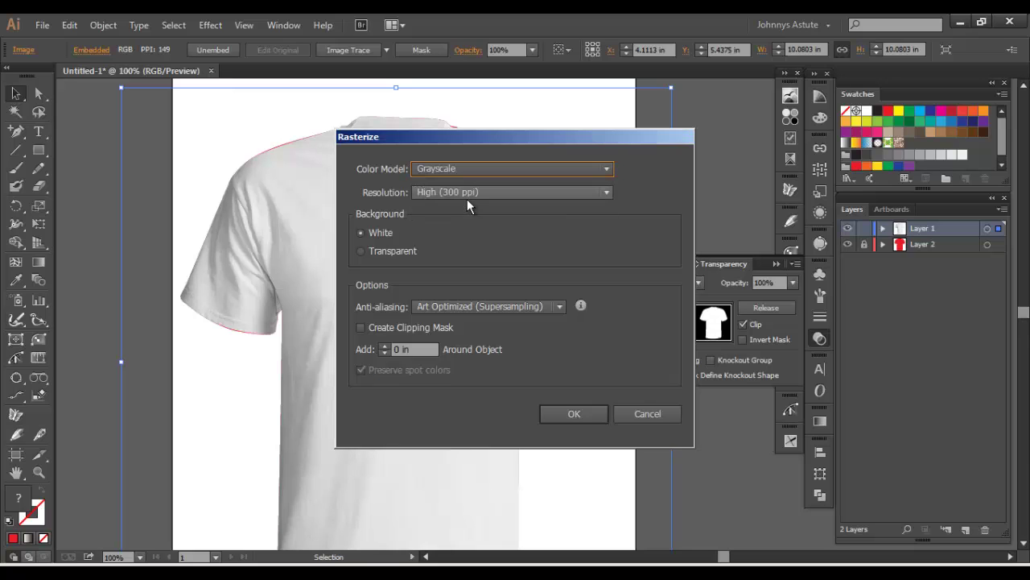
pyautogui.click(363, 252)
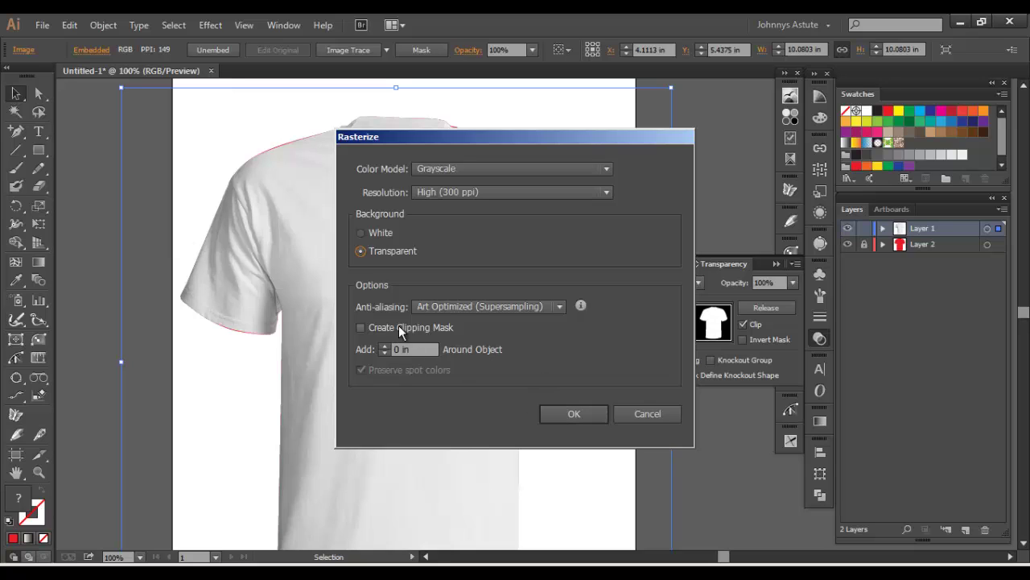
pyautogui.click(590, 416)
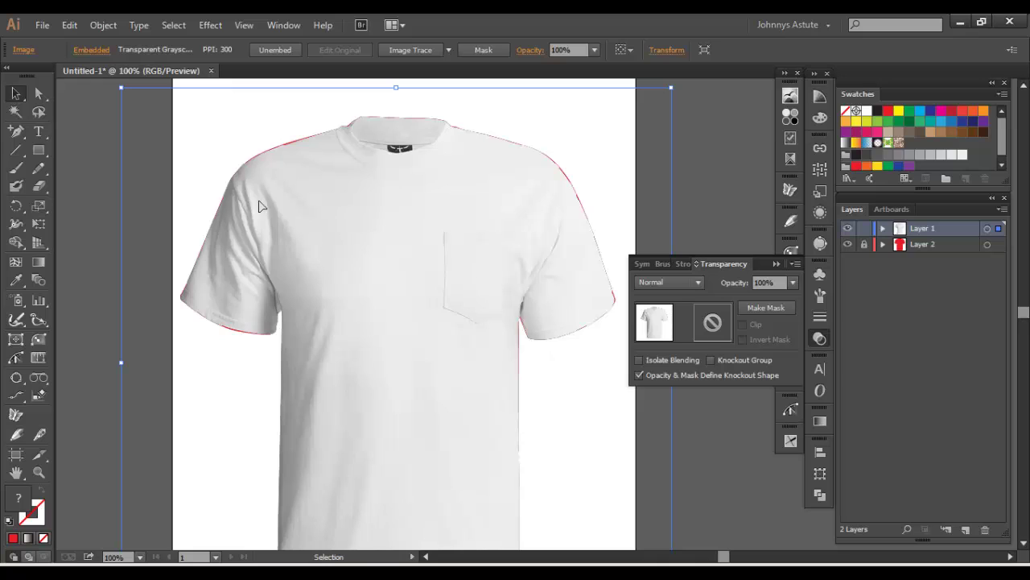
# Set the rasterized shirt photo's blending mode to Multiply and deselect it
pyautogui.scroll(-3, 211, 277)
pyautogui.scroll(3, 214, 275)
pyautogui.click(686, 280)
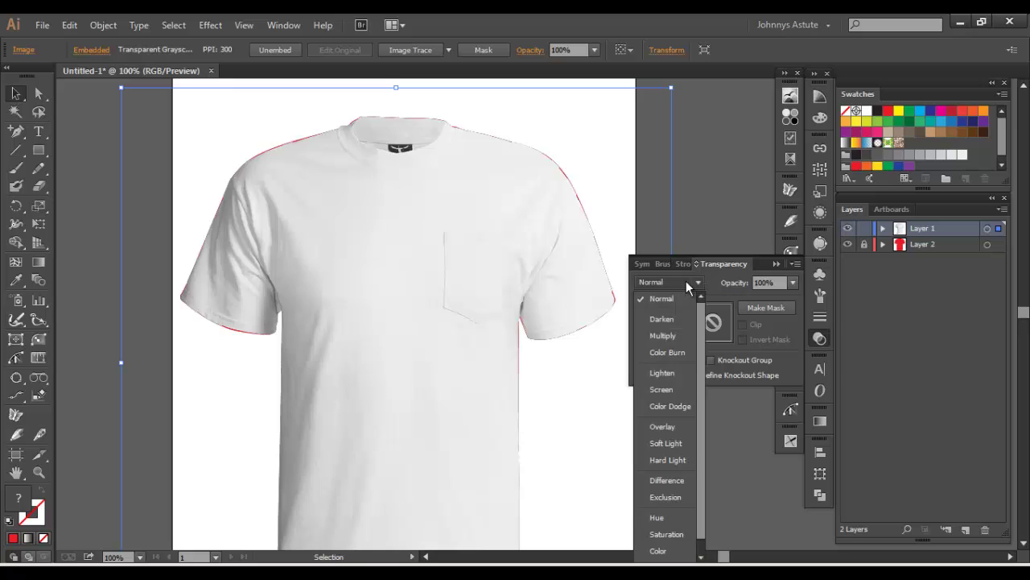
pyautogui.click(664, 335)
pyautogui.click(575, 393)
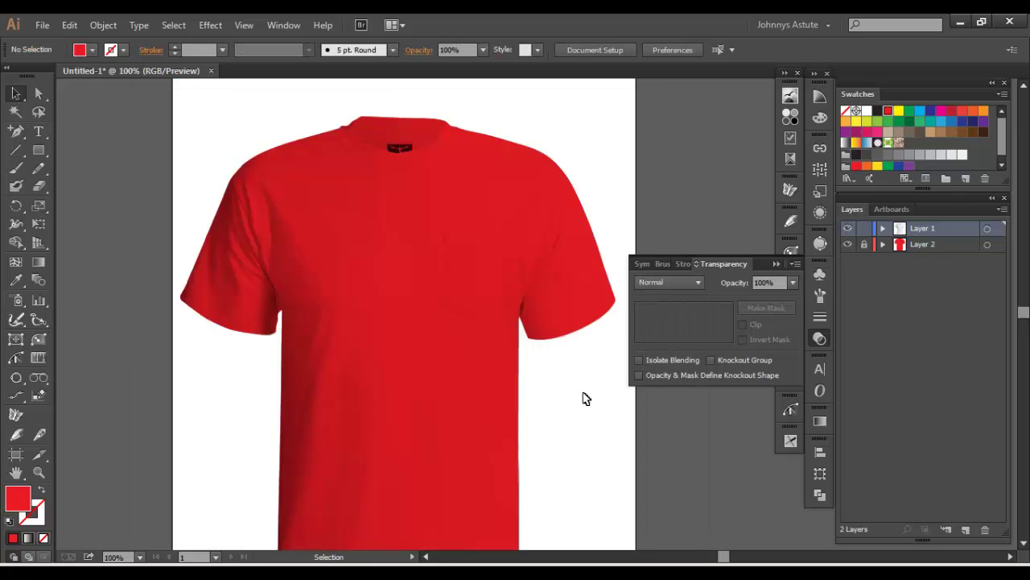
# Look over the blended red shirt and lock Layer 1
pyautogui.scroll(-2, 580, 395)
pyautogui.scroll(2, 580, 395)
pyautogui.press('space')
pyautogui.moveTo(528, 204); pyautogui.dragTo(584, 111)
pyautogui.click(864, 230)
pyautogui.press('space')
pyautogui.moveTo(537, 136); pyautogui.dragTo(512, 188)
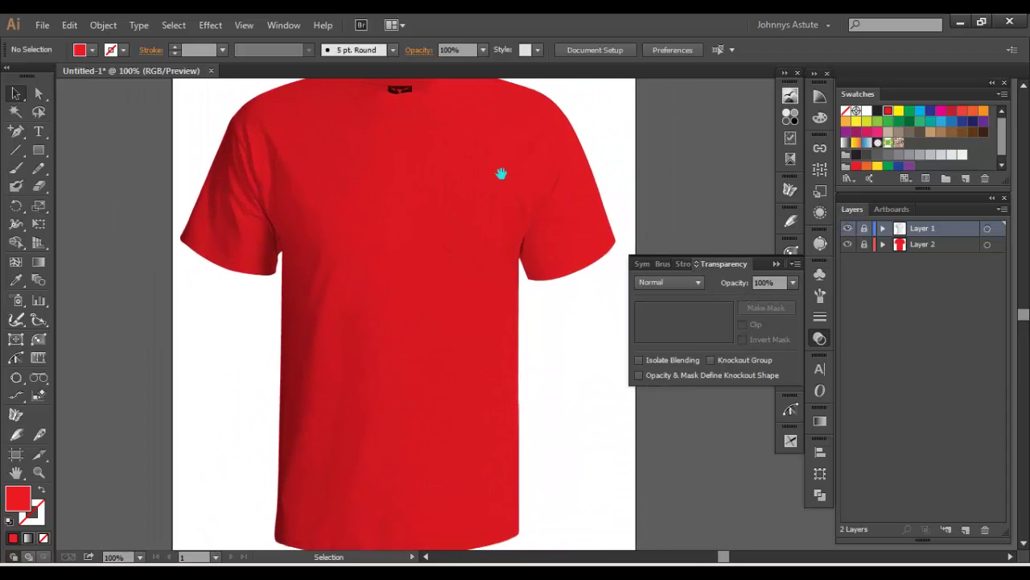
# Open the beer.ai artwork file and collapse the Transparency panel covering the bear drawing
pyautogui.click(42, 25)
pyautogui.click(57, 62)
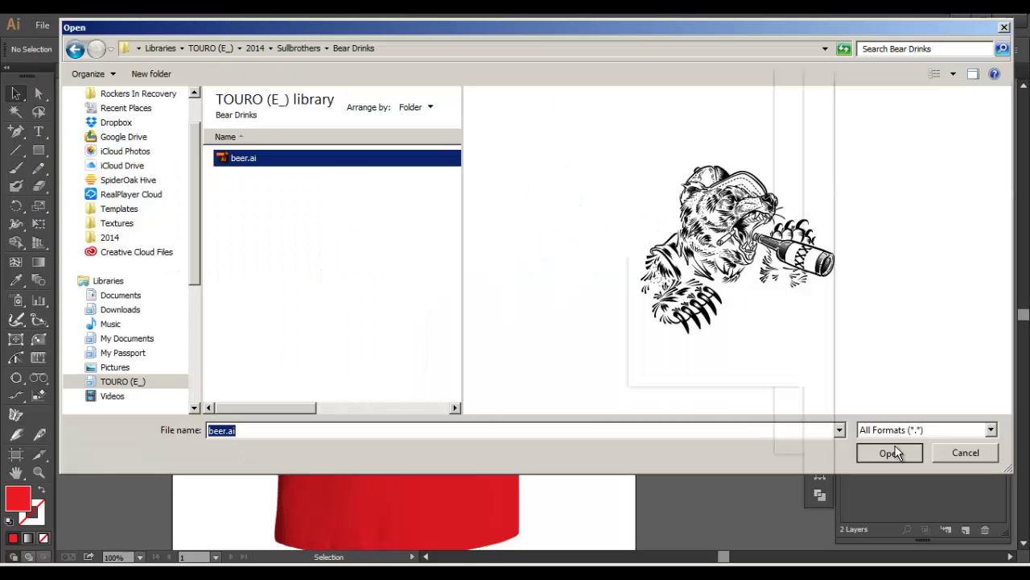
pyautogui.click(892, 453)
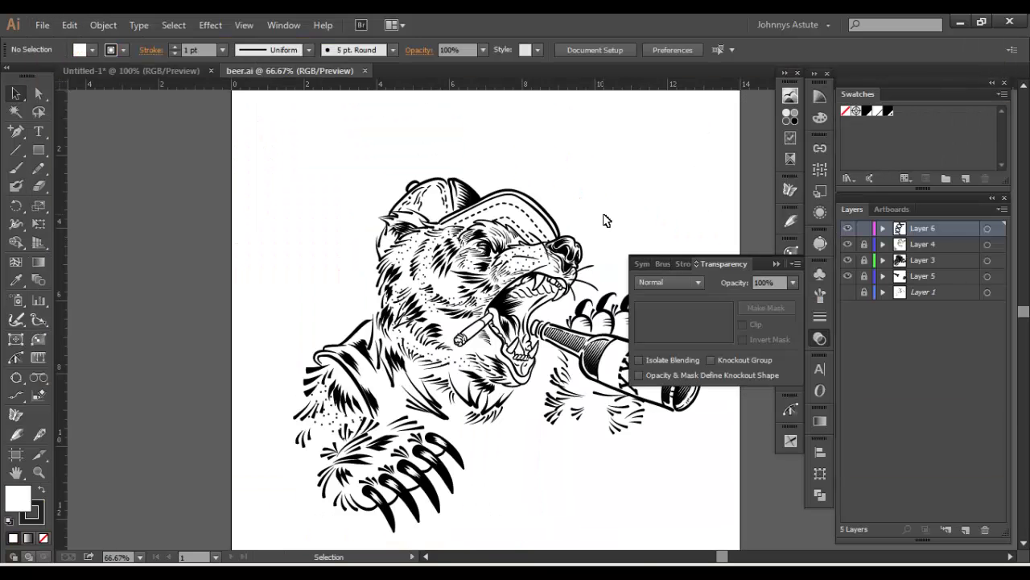
pyautogui.moveTo(557, 151); pyautogui.dragTo(490, 140)
pyautogui.click(829, 341)
pyautogui.moveTo(576, 234); pyautogui.dragTo(606, 234)
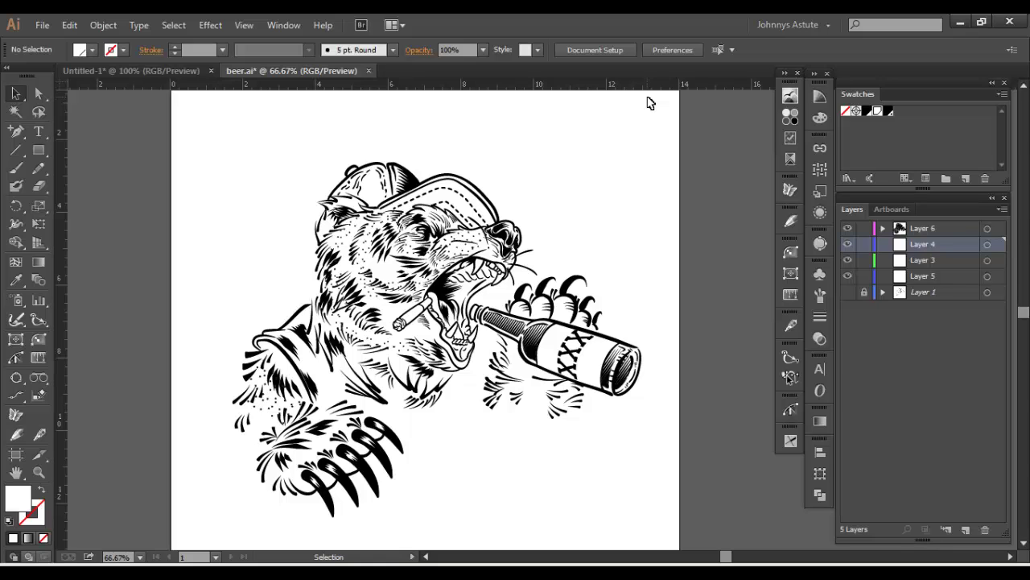
# Select the entire bear artwork and copy it
pyautogui.moveTo(206, 114); pyautogui.dragTo(673, 525)
pyautogui.press('a')
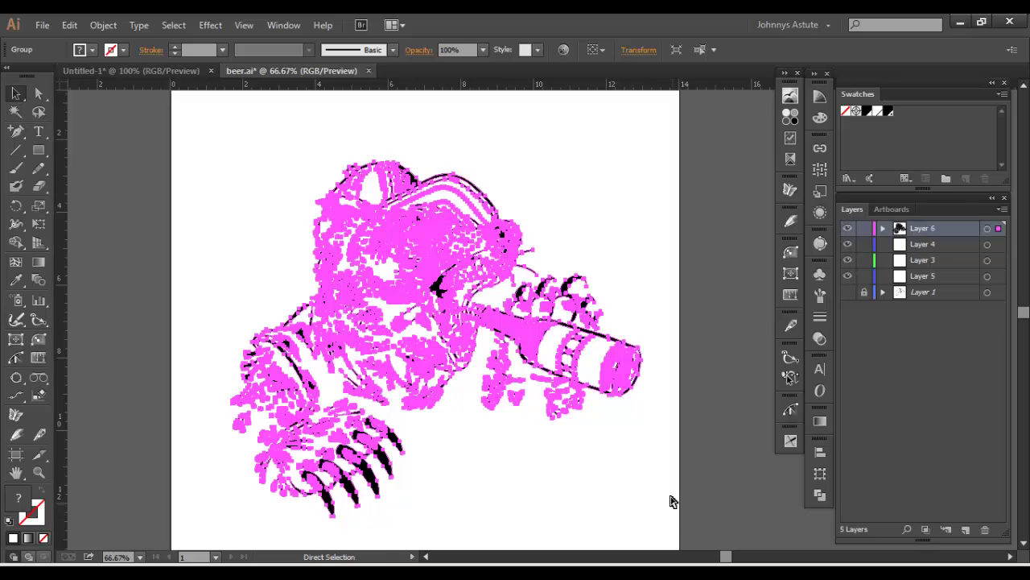
pyautogui.press('v')
# Switch back to the shirt document and add a new layer between Layer 1 and Layer 2
pyautogui.click(174, 73)
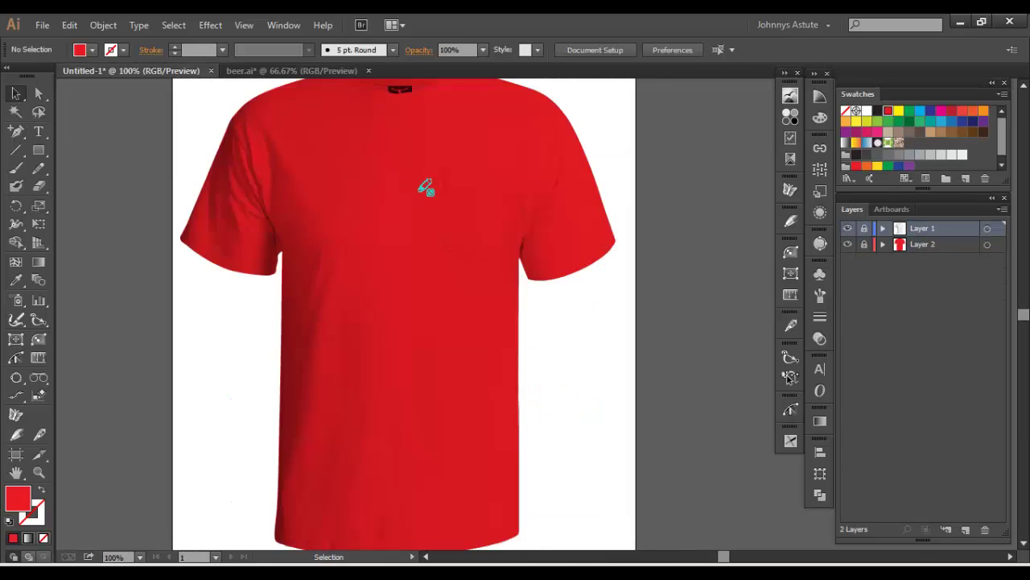
pyautogui.moveTo(425, 185); pyautogui.dragTo(446, 226)
pyautogui.click(935, 245)
pyautogui.click(969, 529)
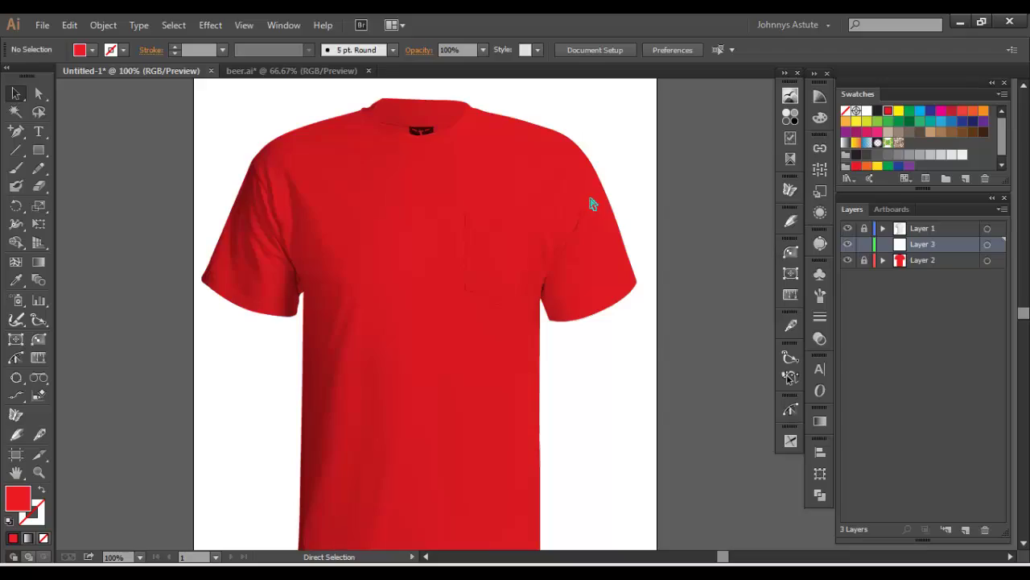
# Paste the bear artwork on the new layer, scale it down, and move it onto the shirt's chest
pyautogui.hotkey('ctrl', 'v')
pyautogui.moveTo(495, 212); pyautogui.dragTo(529, 358)
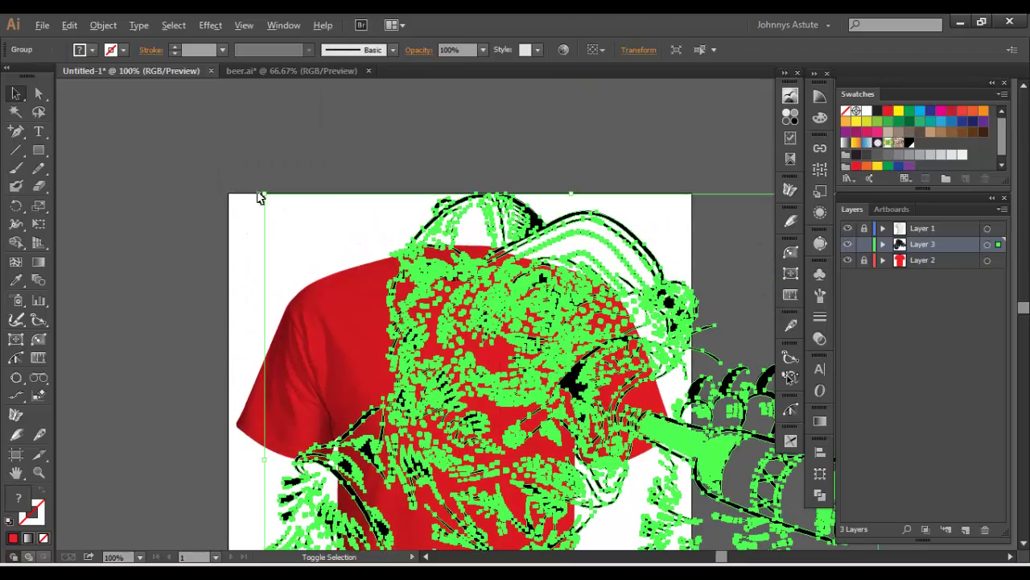
pyautogui.moveTo(269, 198); pyautogui.dragTo(466, 348)
pyautogui.moveTo(606, 385); pyautogui.dragTo(564, 266)
pyautogui.moveTo(596, 330); pyautogui.dragTo(495, 299)
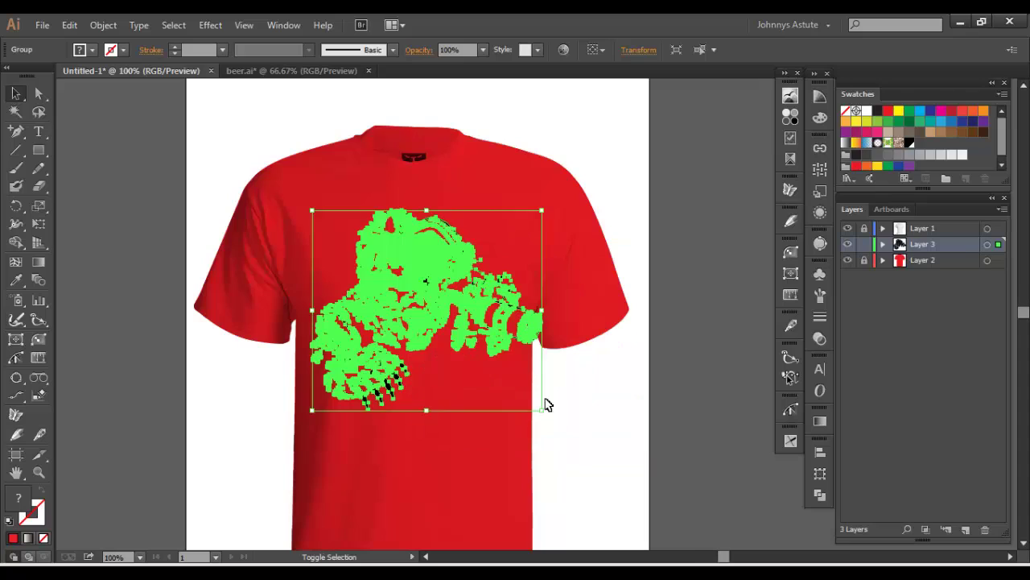
# Reduce the bear artwork slightly more, adjust its position on the chest, and deselect it
pyautogui.moveTo(542, 408); pyautogui.dragTo(617, 411)
pyautogui.click(576, 401)
pyautogui.moveTo(459, 305); pyautogui.dragTo(465, 310)
pyautogui.click(598, 419)
pyautogui.moveTo(574, 411); pyautogui.dragTo(620, 376)
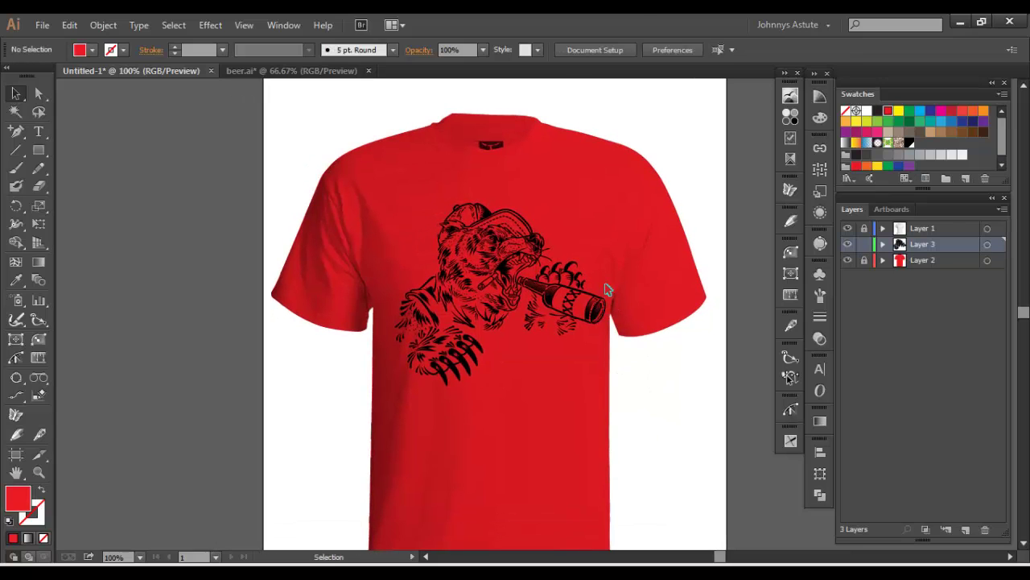
# Select the bear's black linework with the Magic Wand, fill it with white, and deselect it
pyautogui.press('y')
pyautogui.click(552, 251)
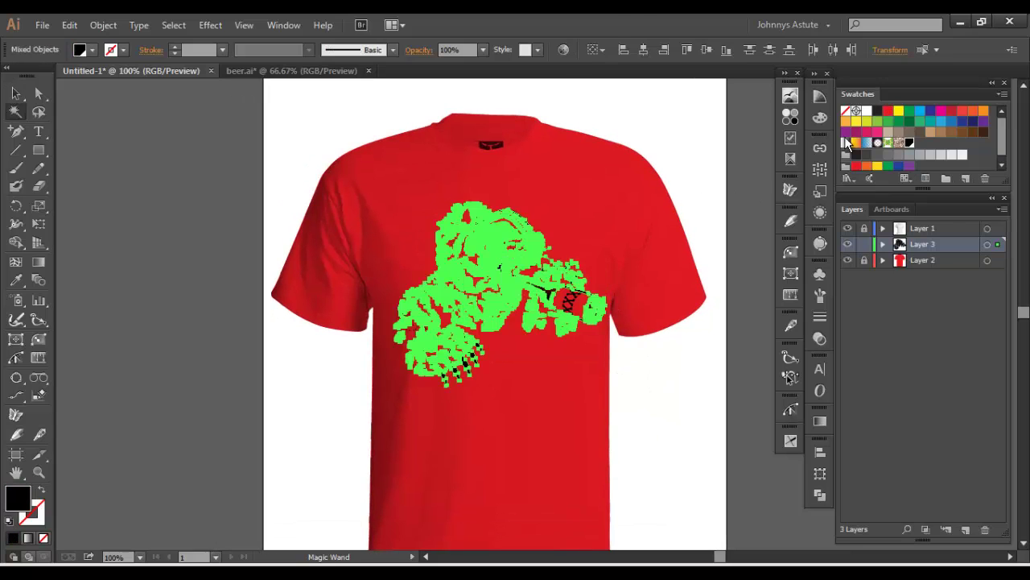
pyautogui.click(867, 112)
pyautogui.click(633, 189)
pyautogui.moveTo(605, 151); pyautogui.dragTo(636, 153)
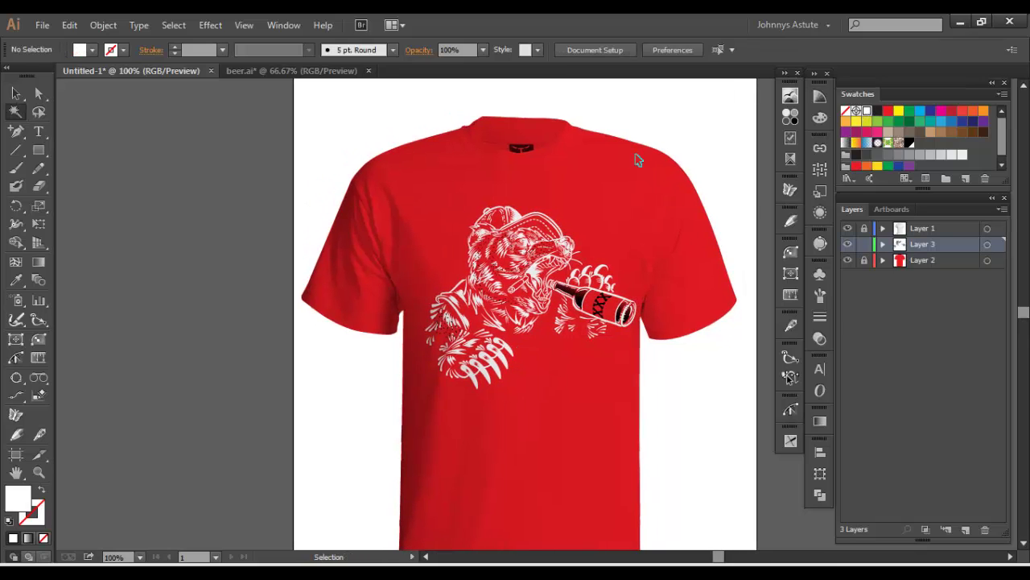
# Select the remaining black areas of the bear and bottle, fill them with white, and deselect the artwork
pyautogui.click(459, 336)
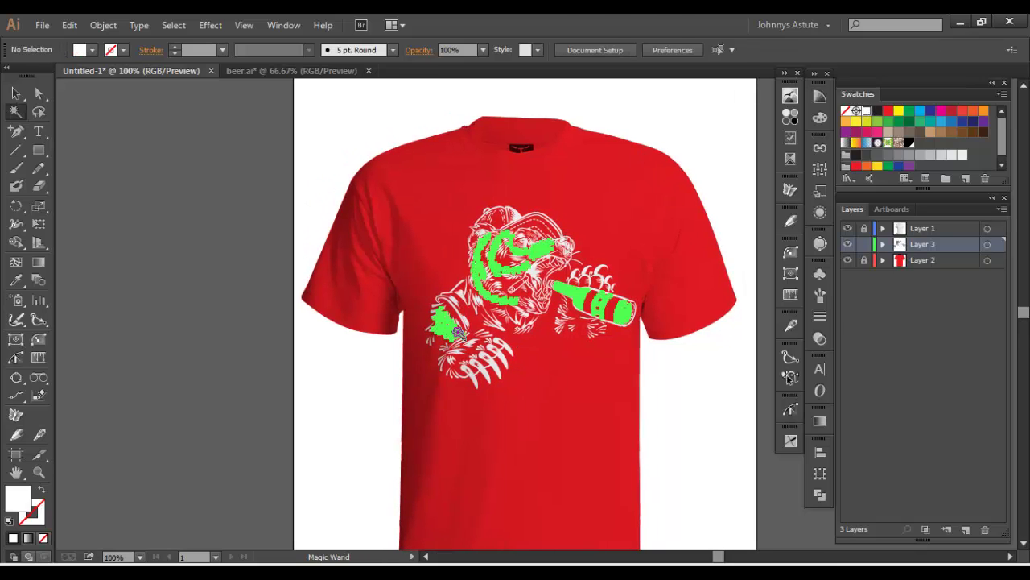
pyautogui.click(866, 110)
pyautogui.click(707, 278)
pyautogui.moveTo(707, 276); pyautogui.dragTo(697, 303)
pyautogui.hotkey('ctrl', 'a')
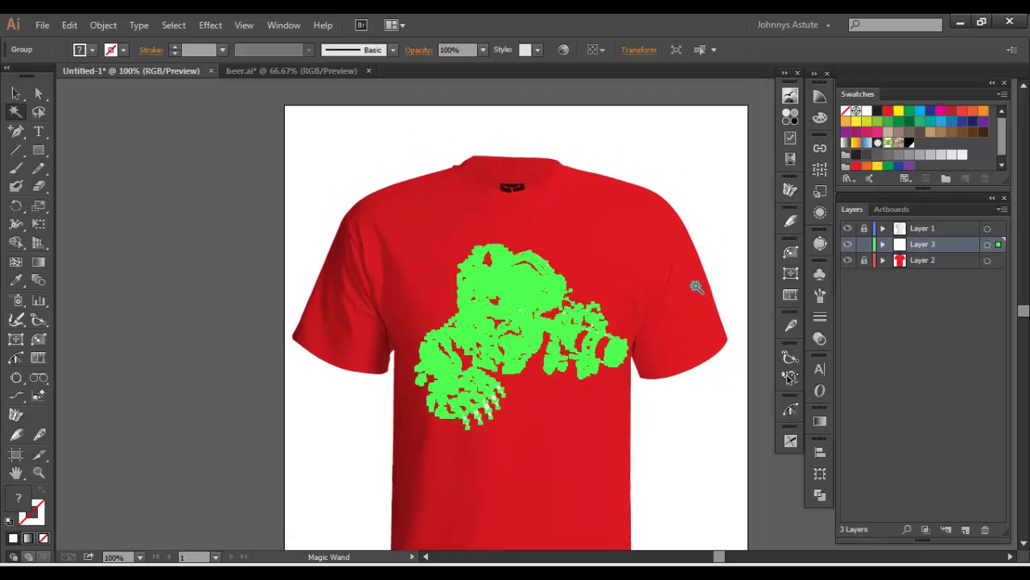
pyautogui.click(687, 333)
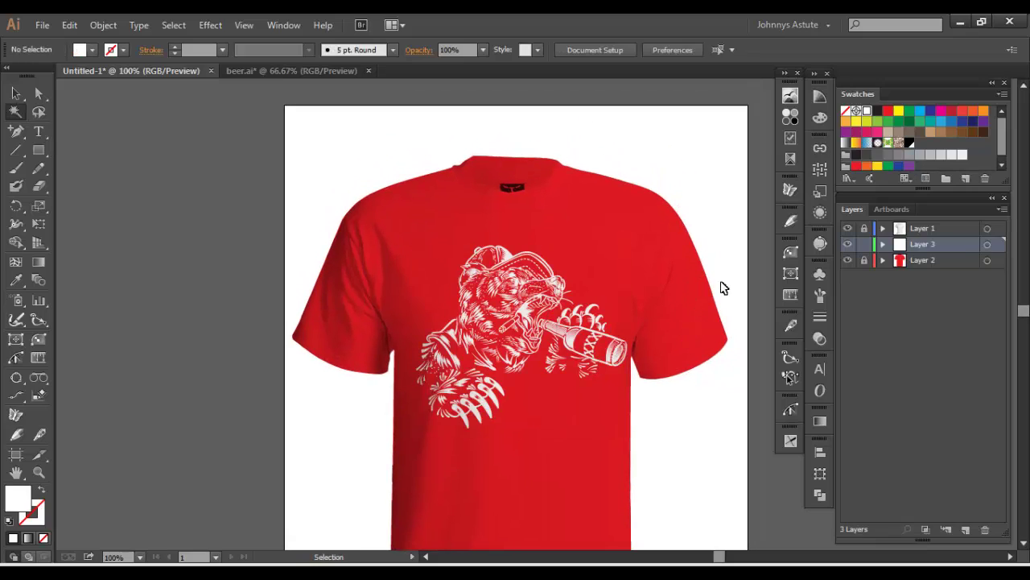
# Examine the white bear print up close for the shirt's pocket seam, folds, and shading showing over it
pyautogui.hotkey('ctrl', '+')
pyautogui.hotkey('ctrl', '+')
pyautogui.hotkey('ctrl', '+')
pyautogui.hotkey('ctrl', '+')
pyautogui.hotkey('ctrl', '+')
pyautogui.moveTo(611, 320); pyautogui.dragTo(444, 156)
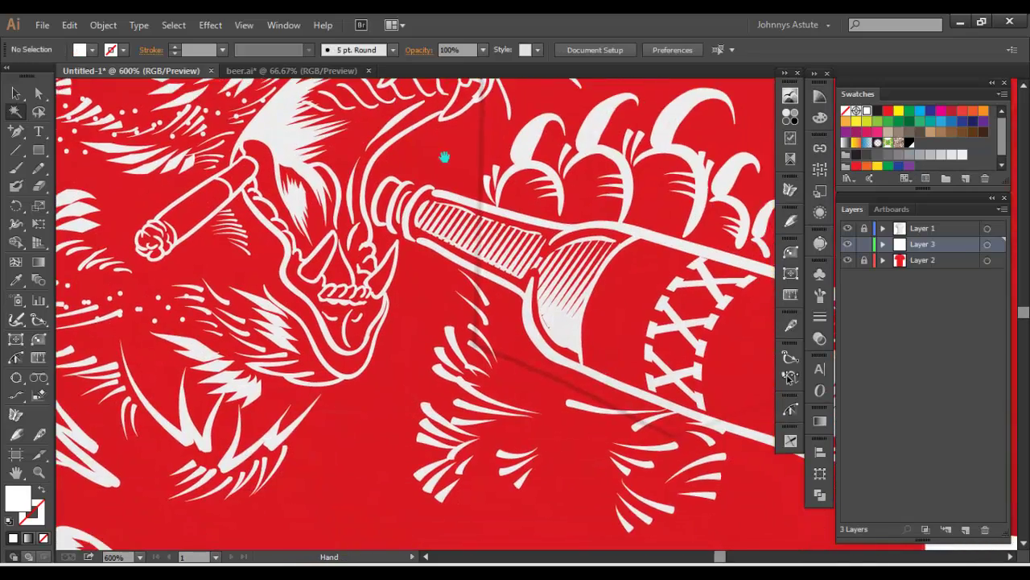
pyautogui.moveTo(548, 352); pyautogui.dragTo(546, 409)
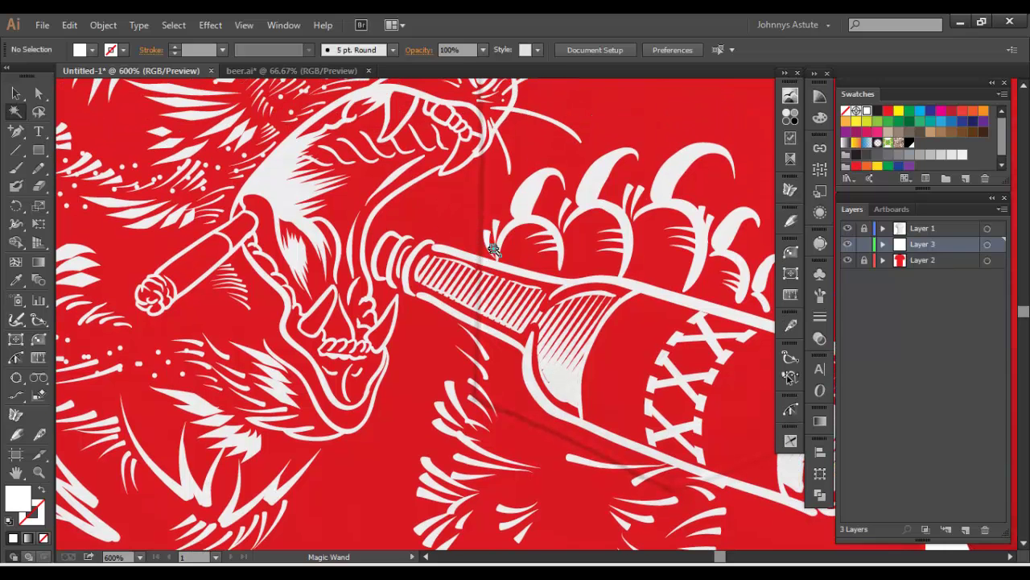
pyautogui.moveTo(493, 322); pyautogui.dragTo(756, 104)
pyautogui.moveTo(161, 355); pyautogui.dragTo(532, 320)
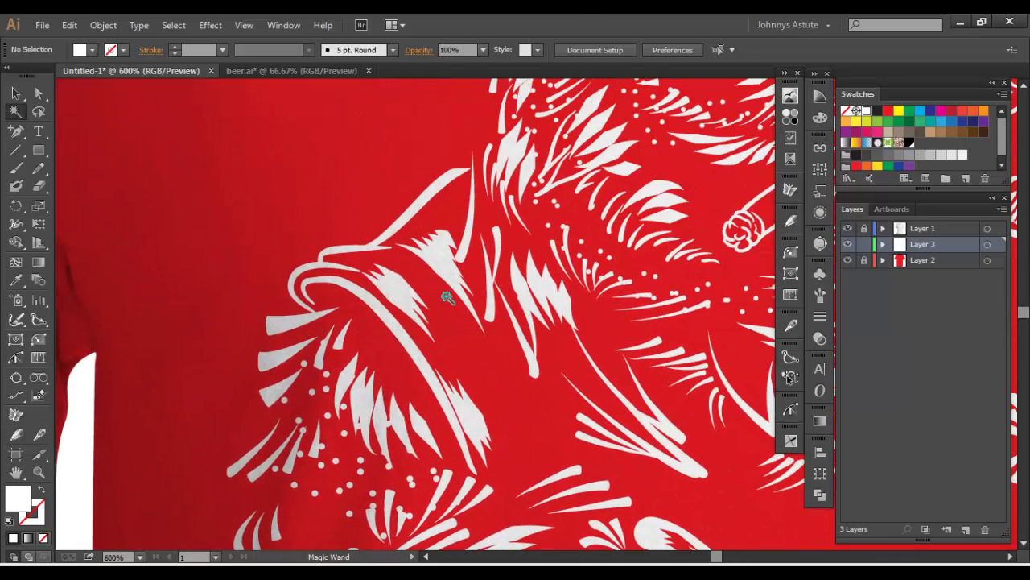
pyautogui.hotkey('ctrl', '-')
pyautogui.hotkey('ctrl', '-')
pyautogui.hotkey('ctrl', '-')
pyautogui.hotkey('ctrl', '-')
pyautogui.hotkey('ctrl', '-')
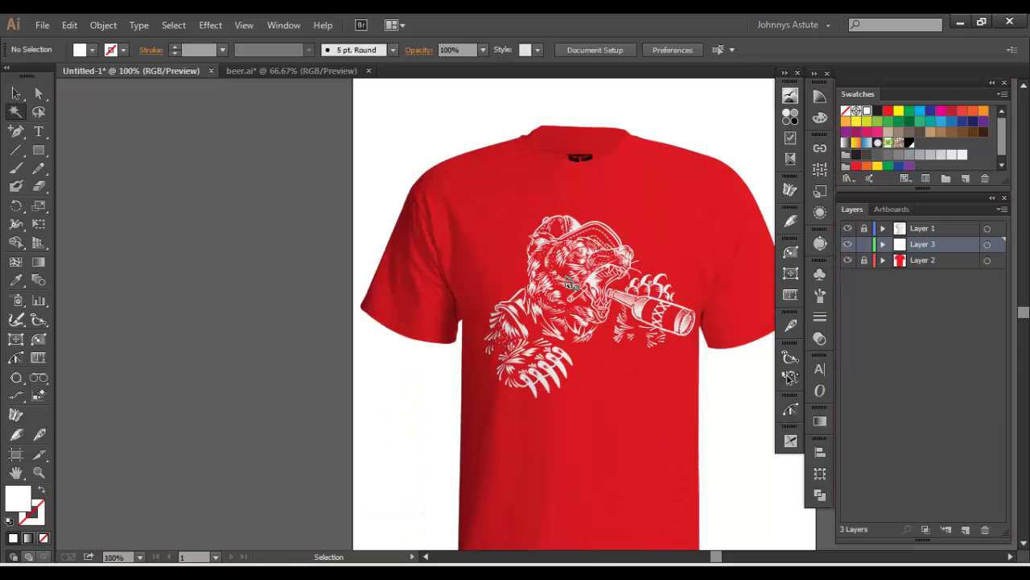
pyautogui.hotkey('ctrl', '-')
pyautogui.hotkey('ctrl', '+')
pyautogui.moveTo(569, 279); pyautogui.dragTo(414, 237)
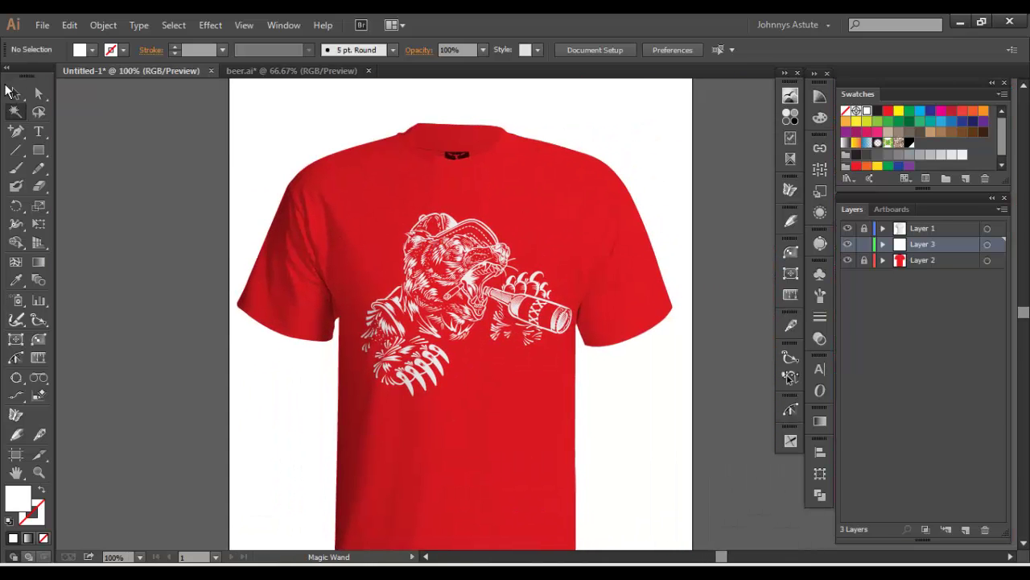
# Scale the white bear artwork down slightly on the shirt's chest and deselect it
pyautogui.keyDown('ctrl'); pyautogui.click(433, 307); pyautogui.keyUp('ctrl')
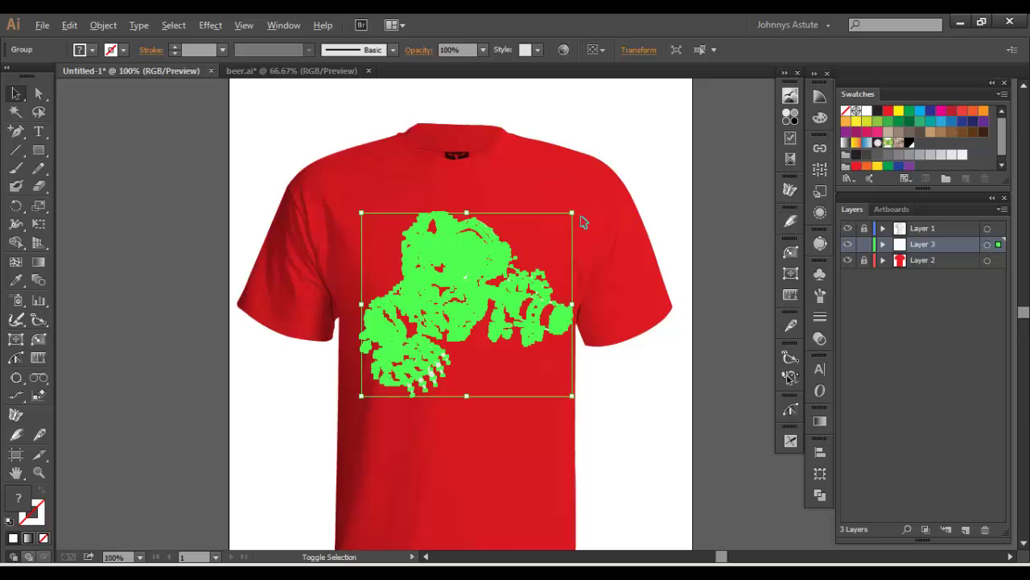
pyautogui.moveTo(572, 213); pyautogui.dragTo(569, 216)
pyautogui.click(696, 216)
pyautogui.moveTo(695, 216)
pyautogui.mouseDown()
pyautogui.moveTo(689, 259)
pyautogui.moveTo(681, 201)
pyautogui.mouseUp()
pyautogui.moveTo(692, 278); pyautogui.dragTo(682, 252)
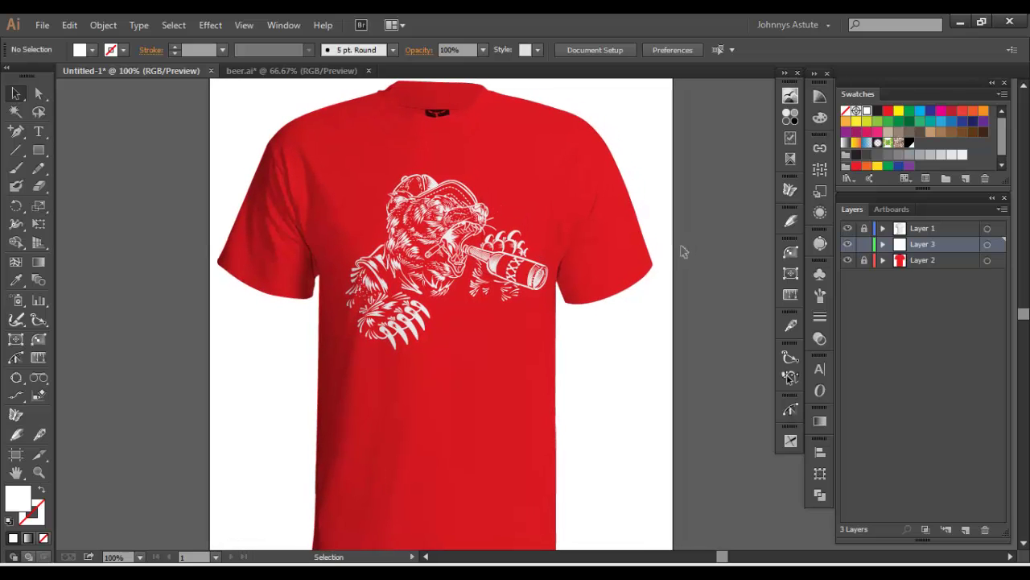